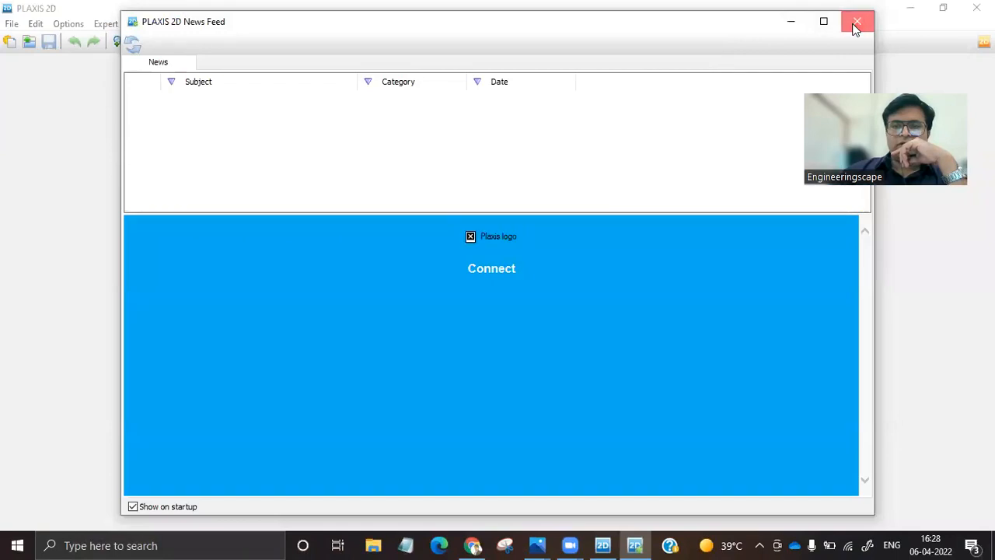
- Start a new project titled SLOPE TUTORIAL and keep Plane strain as its model type
click(855, 23)
click(371, 237)
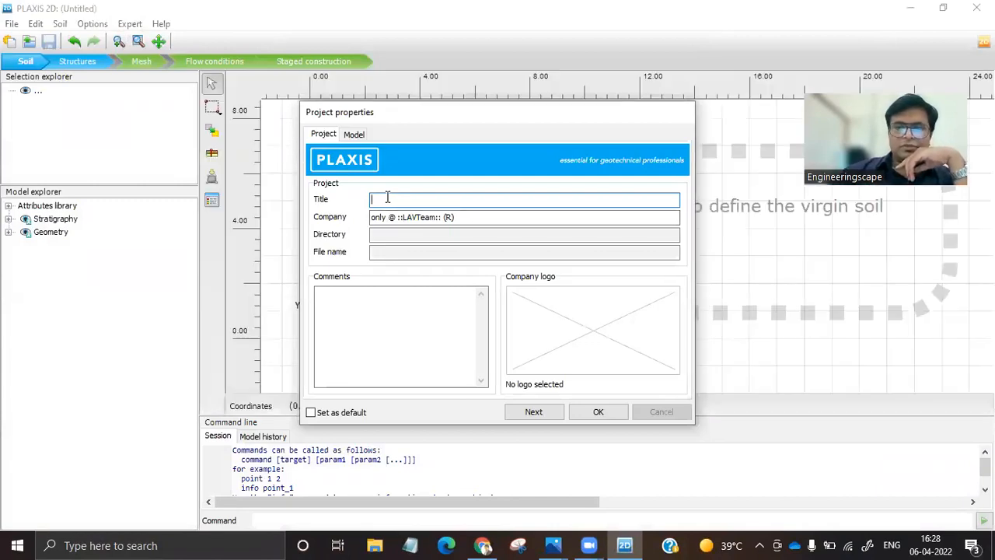
text(SLOPE TUTORIAL)
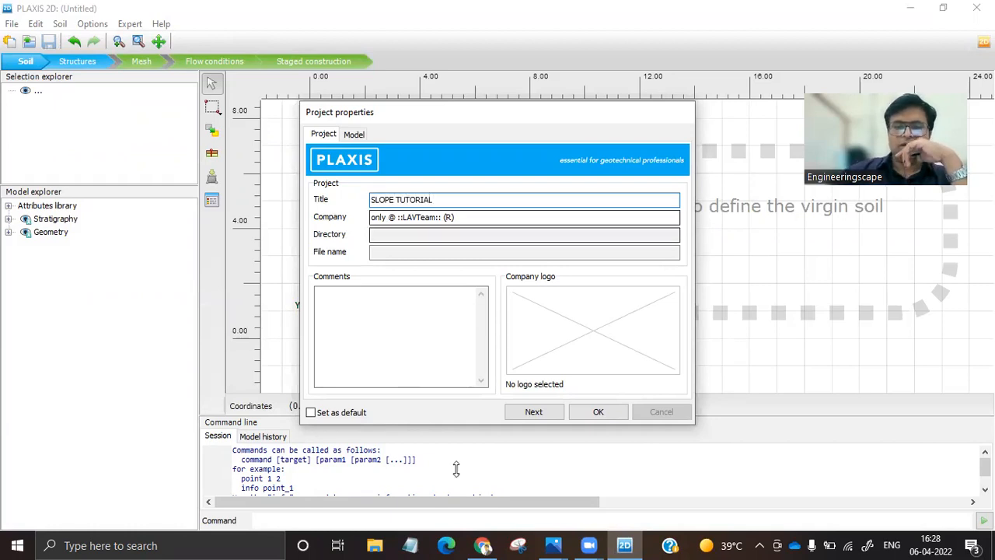
click(535, 416)
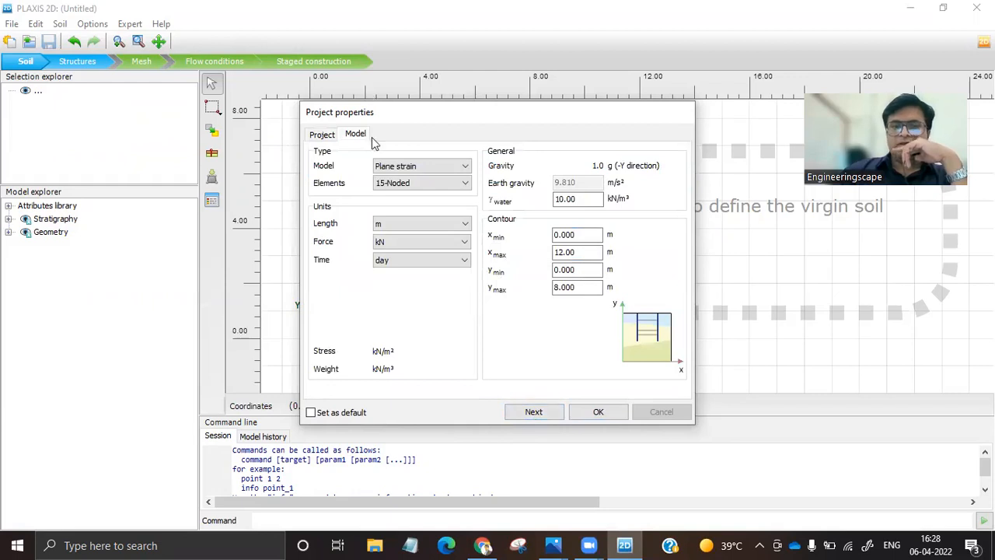
click(414, 163)
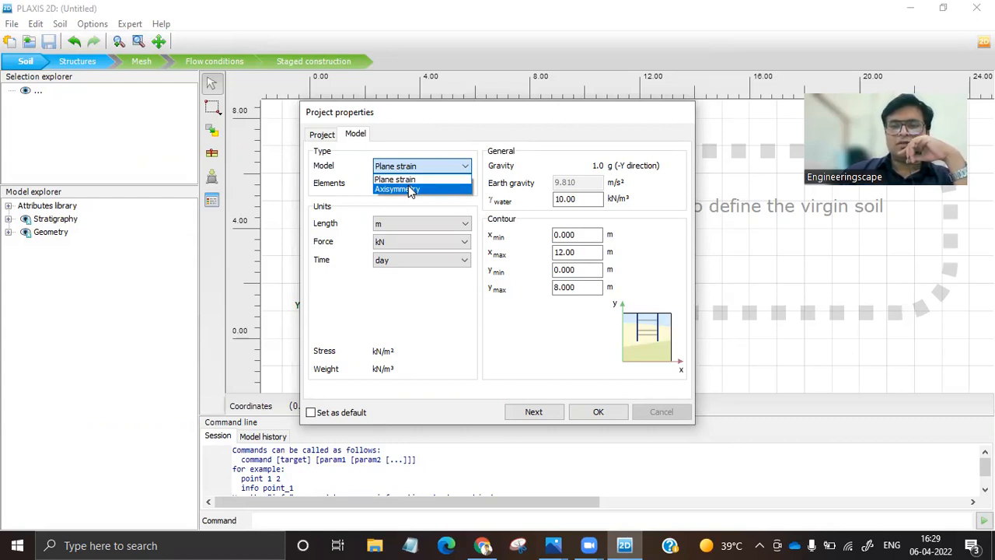
click(401, 180)
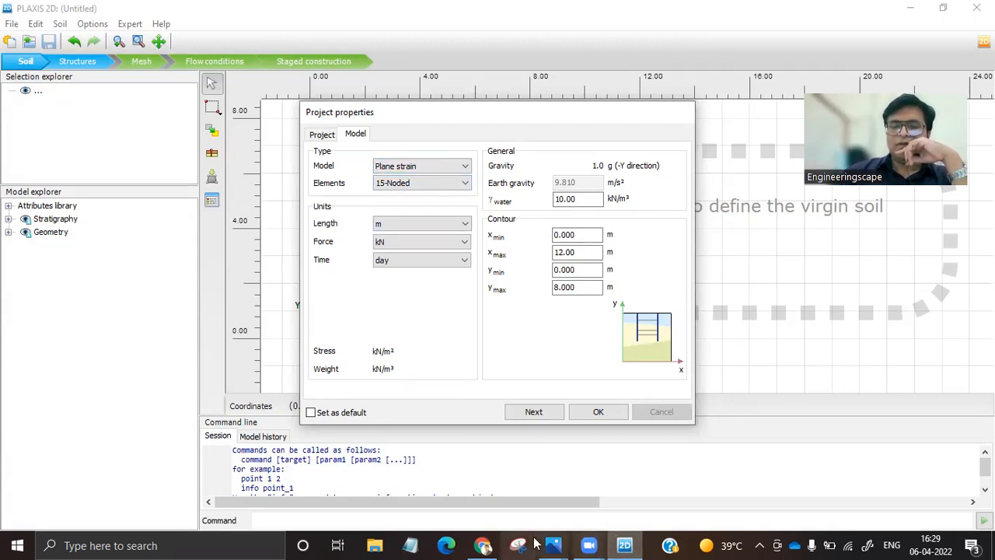
- Following the slope geometry picture in Photos, set the model contour to x max 40 m and y max 14 m and accept the project properties
click(561, 545)
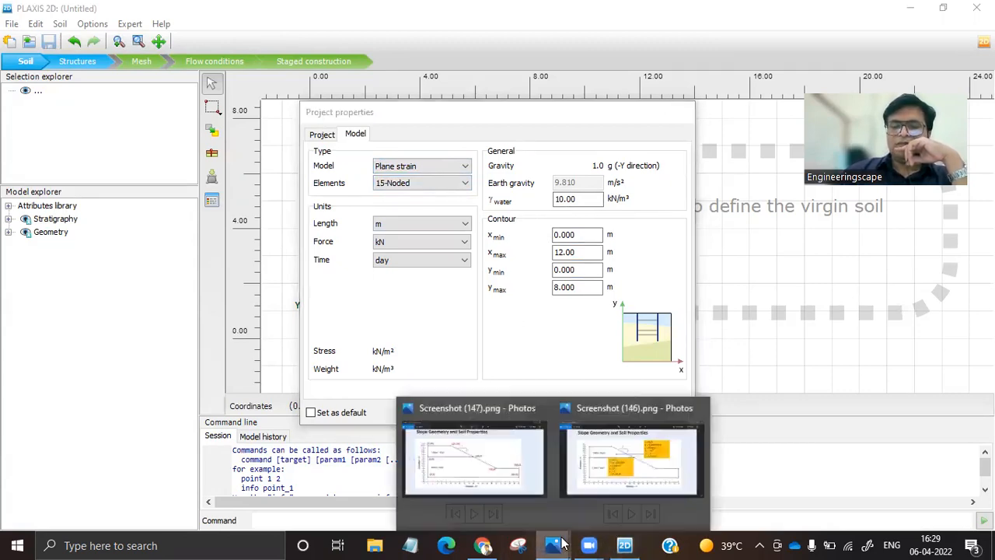
click(516, 460)
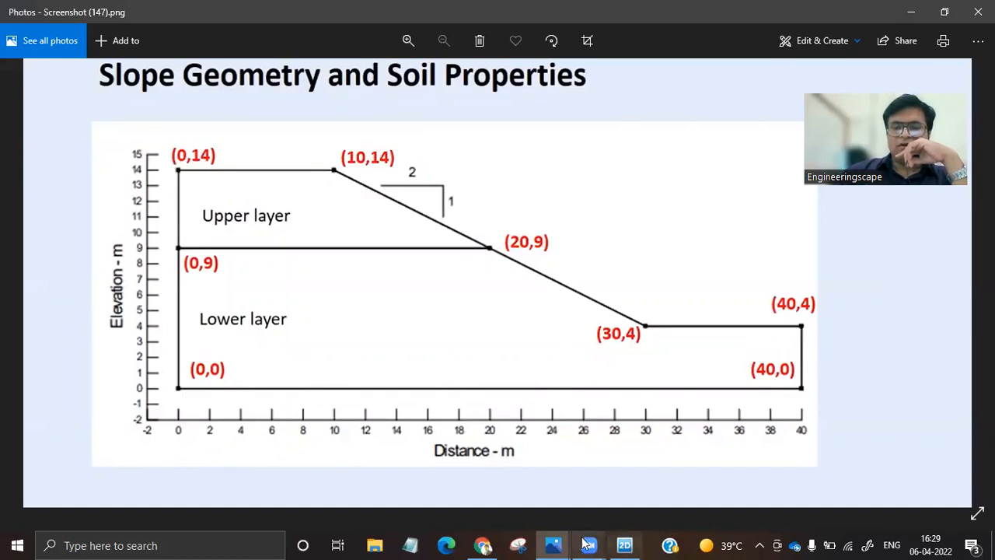
click(553, 544)
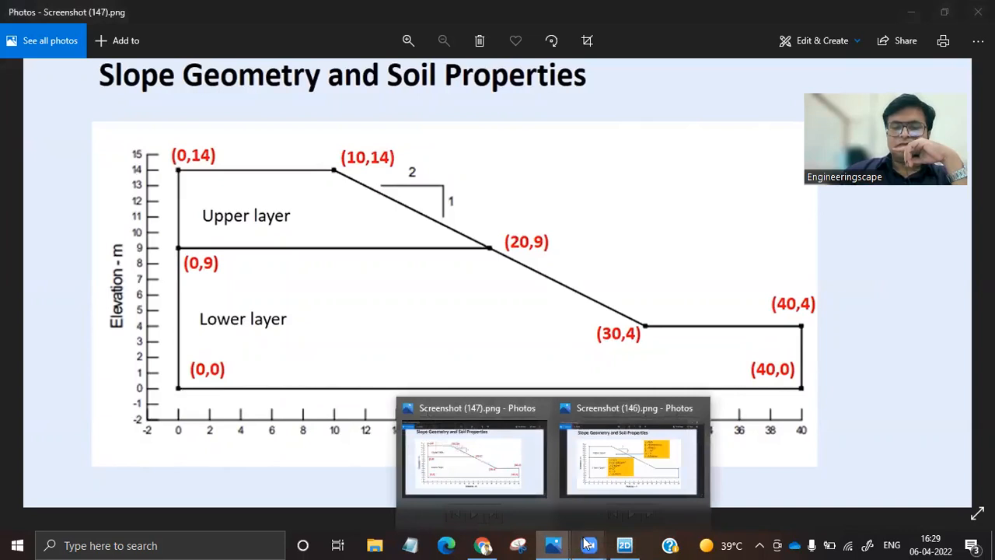
click(625, 545)
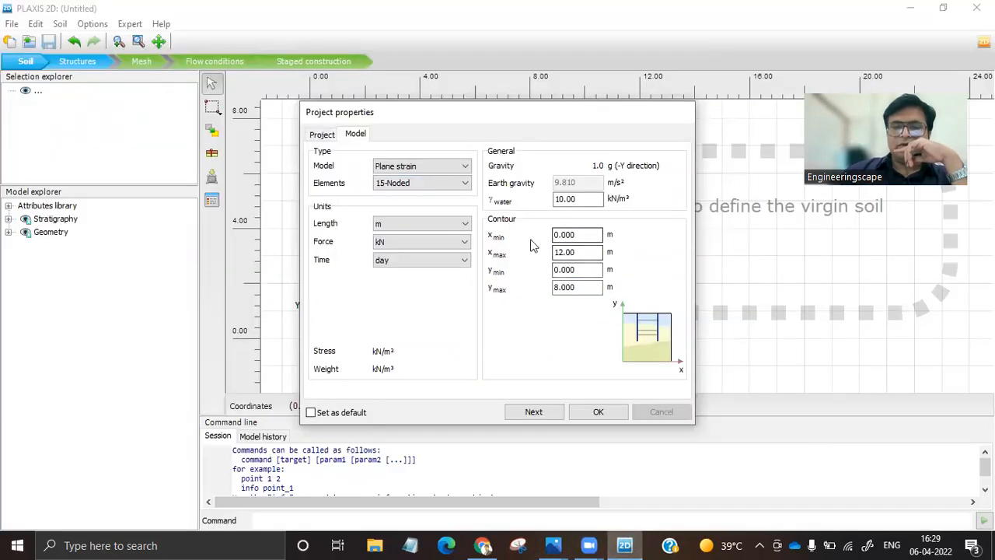
key(Tab)
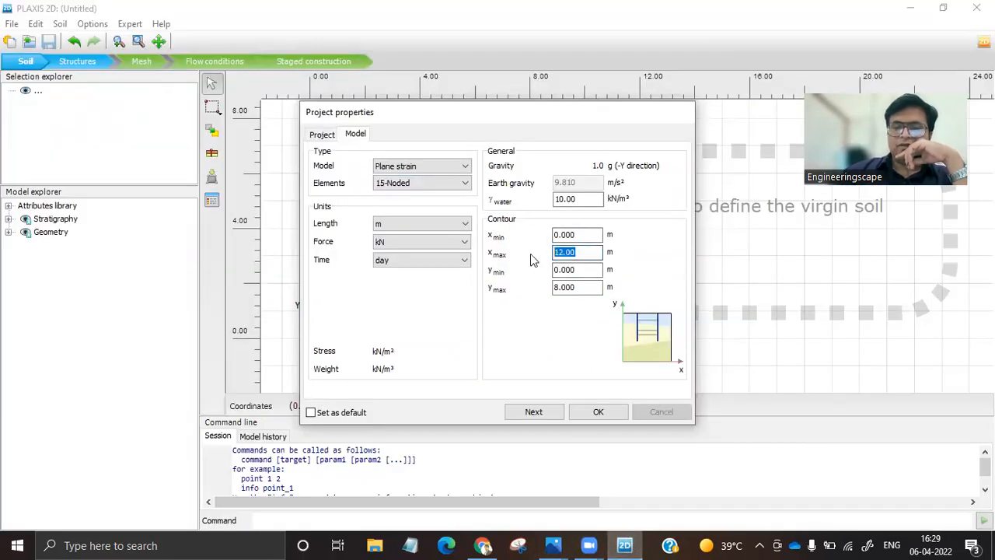
text(40)
key(Tab)
key(Tab)
text(1)
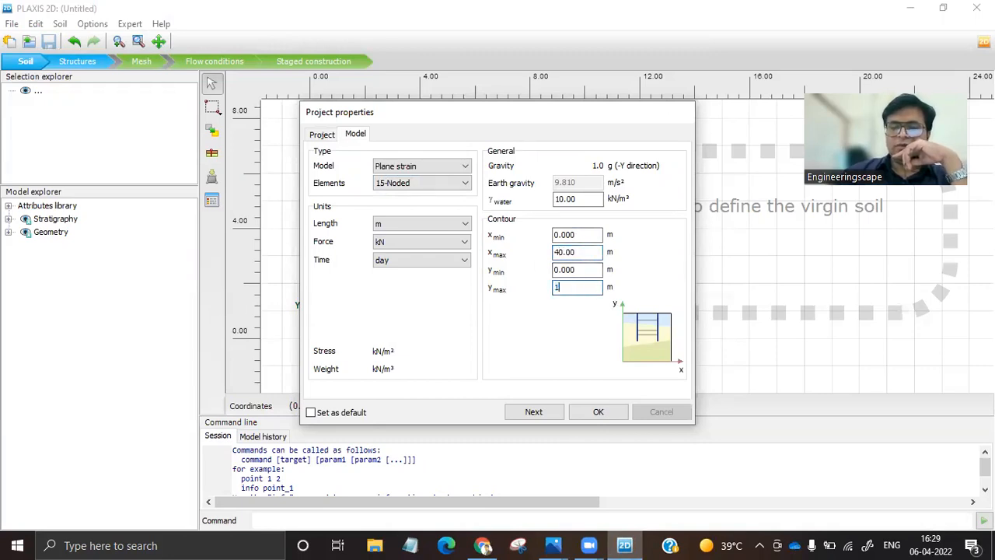
text(4)
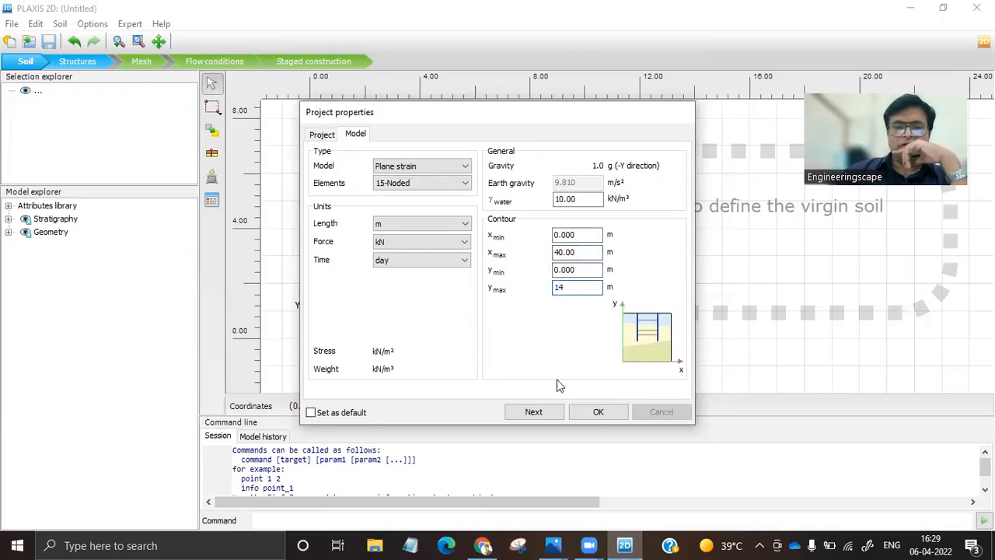
click(597, 415)
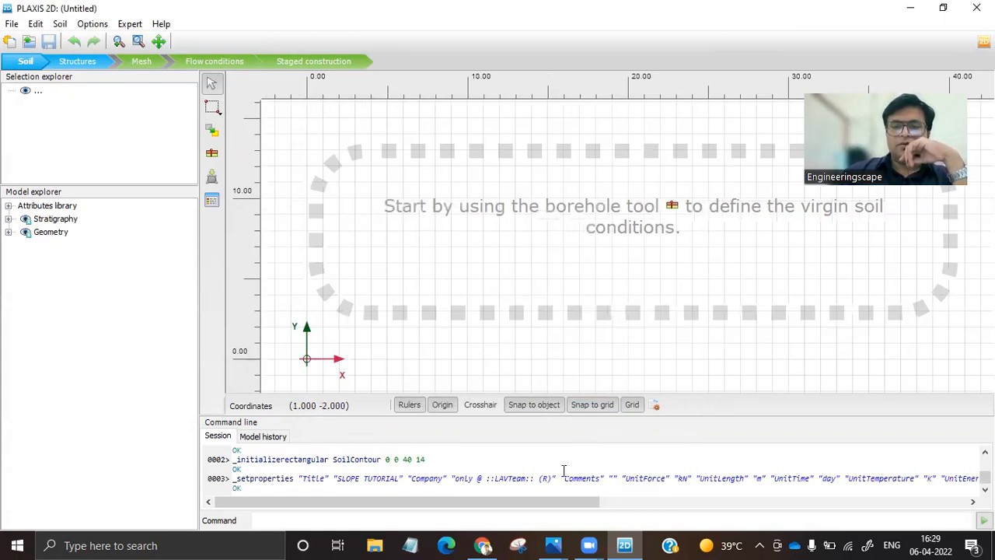
- Review the soil properties of the upper and lower layers in Screenshot (146).png, and return to PLAXIS 2D
click(570, 542)
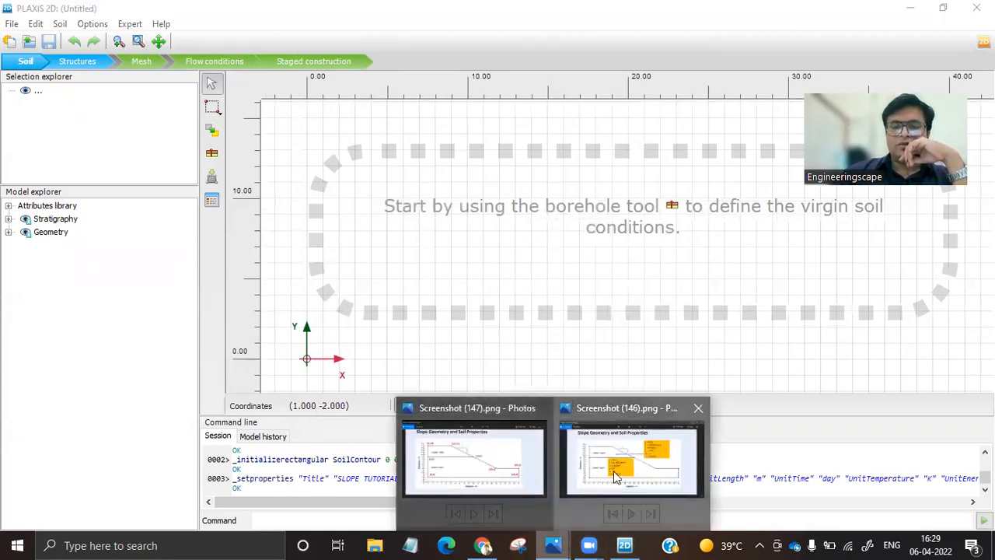
click(622, 455)
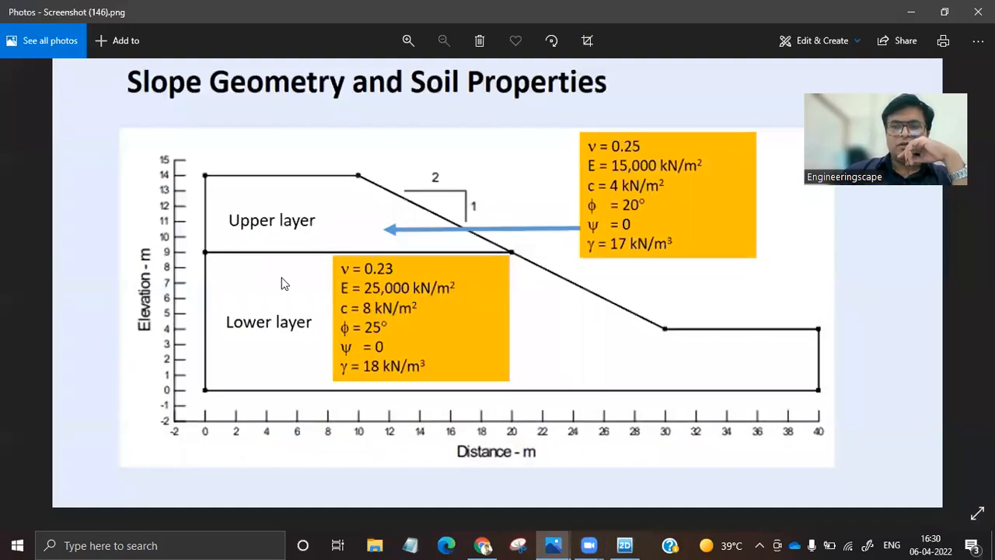
click(624, 545)
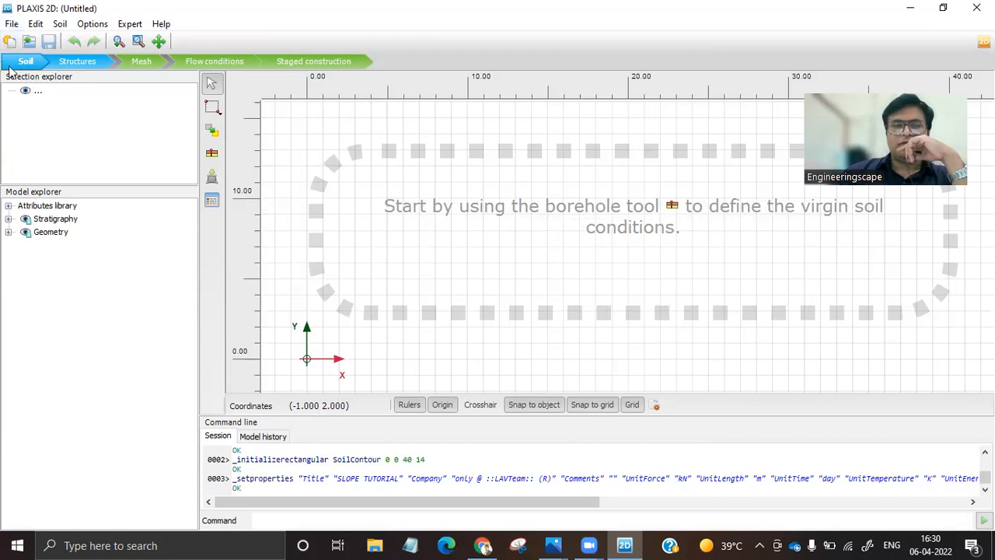
- In Structures mode, create the lower layer's soil polygon from the reference coordinates (0,0), (40,0), (40,4), (30,4), (20,9) and (0,9)
click(78, 65)
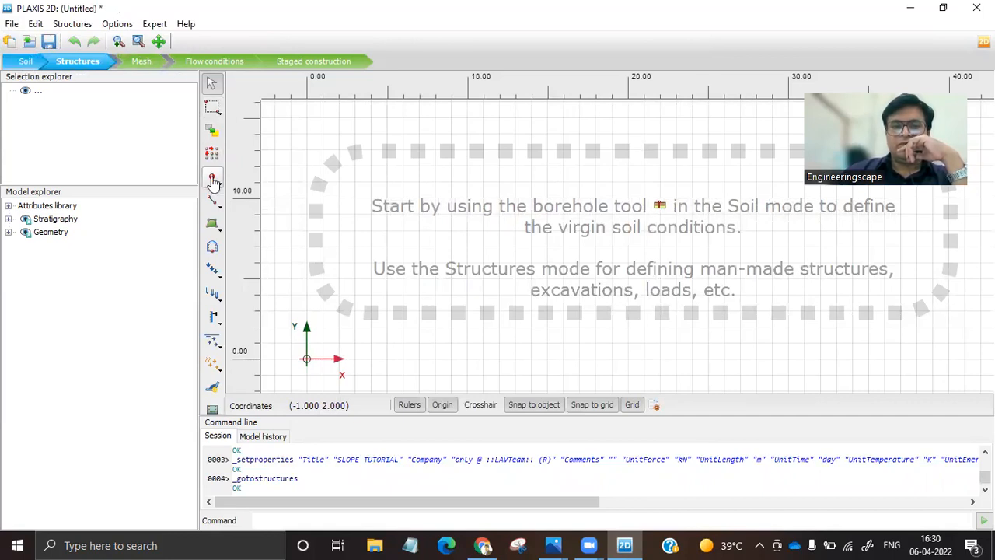
click(223, 233)
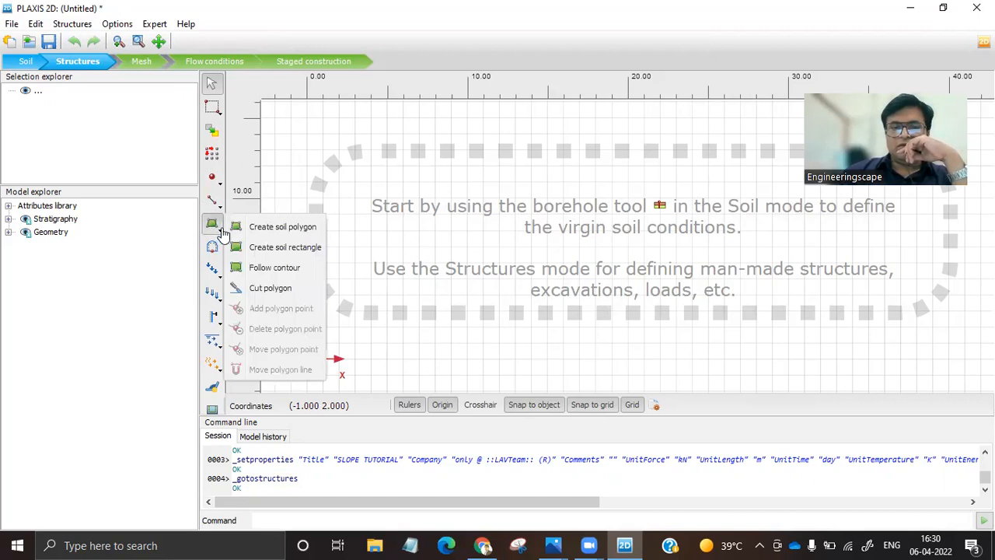
click(276, 228)
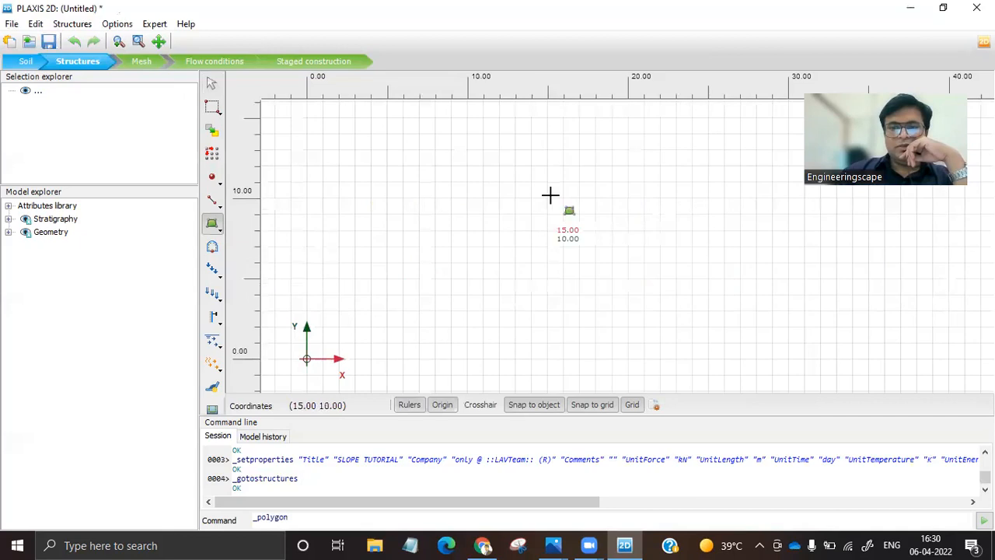
scroll(371, 282, down, 2)
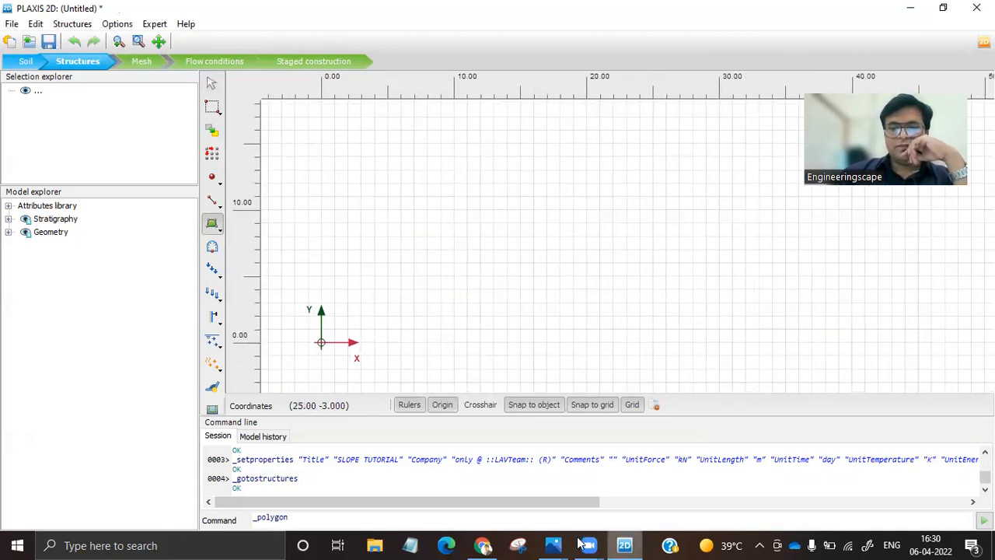
mouse_move(553, 544)
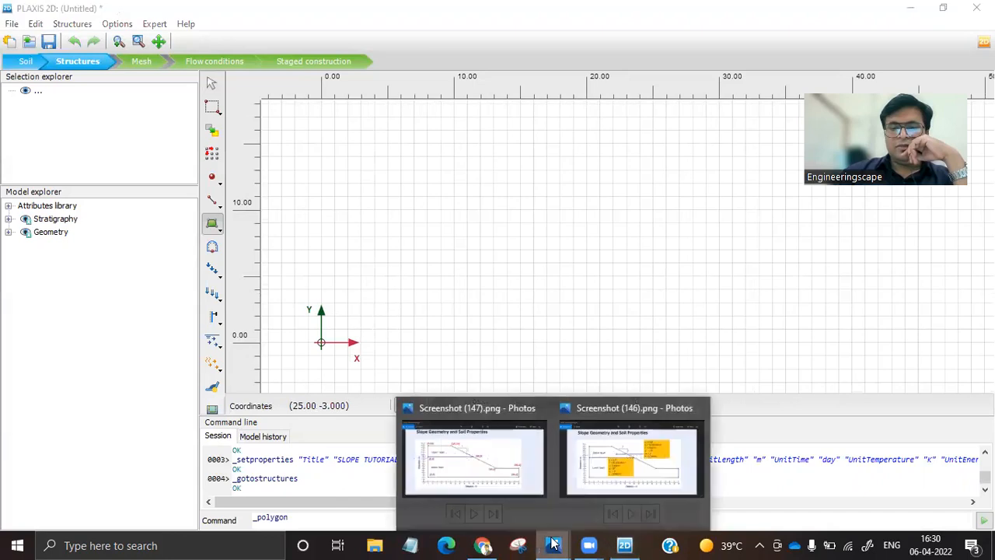
click(474, 458)
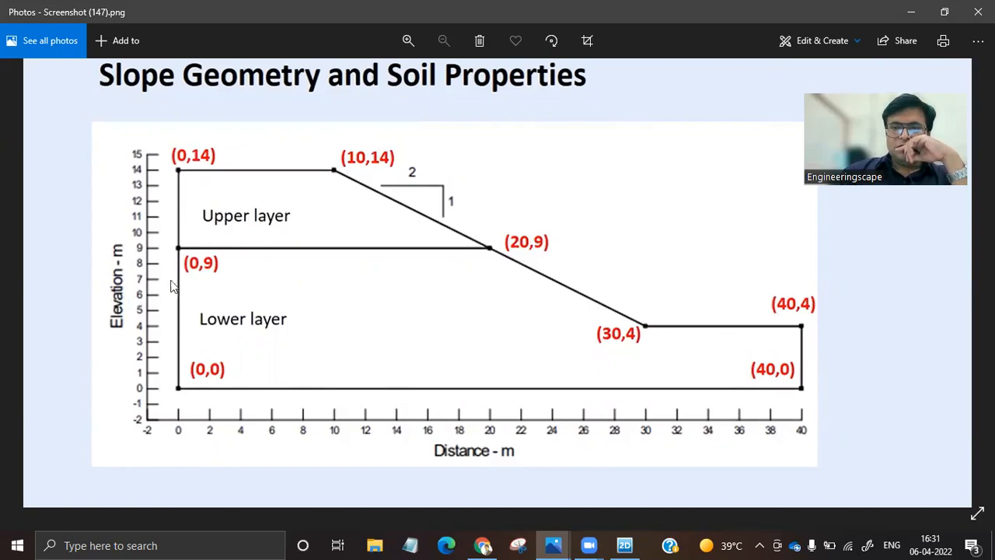
click(633, 544)
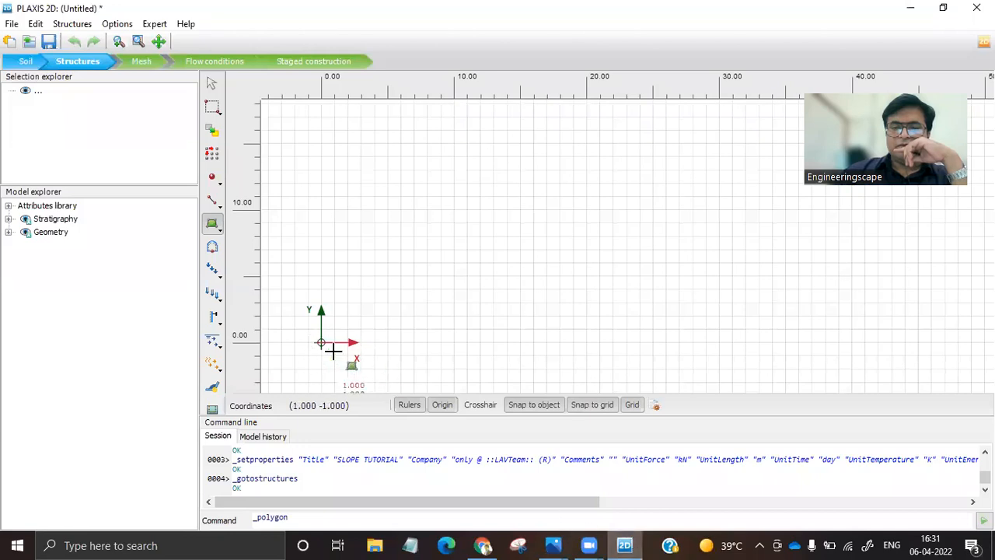
click(320, 342)
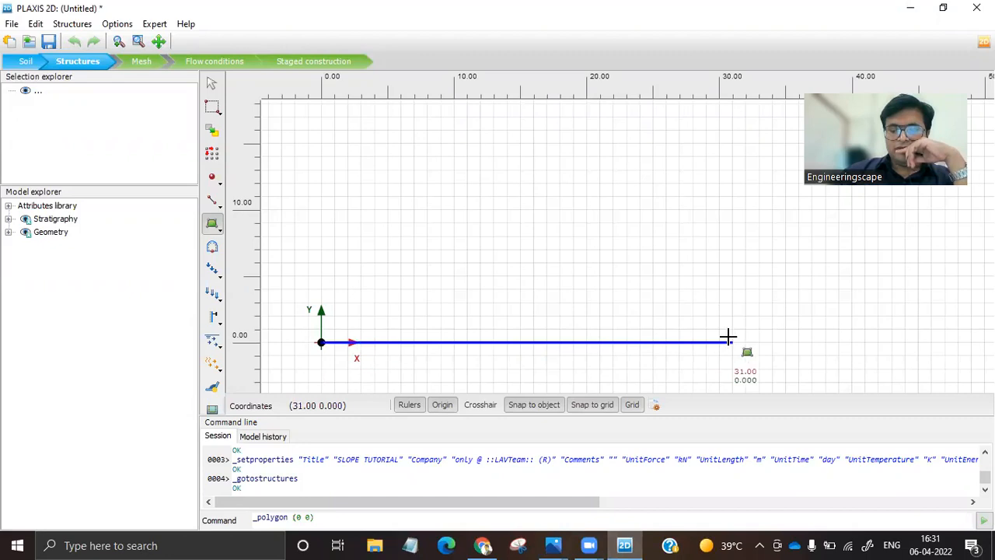
click(849, 342)
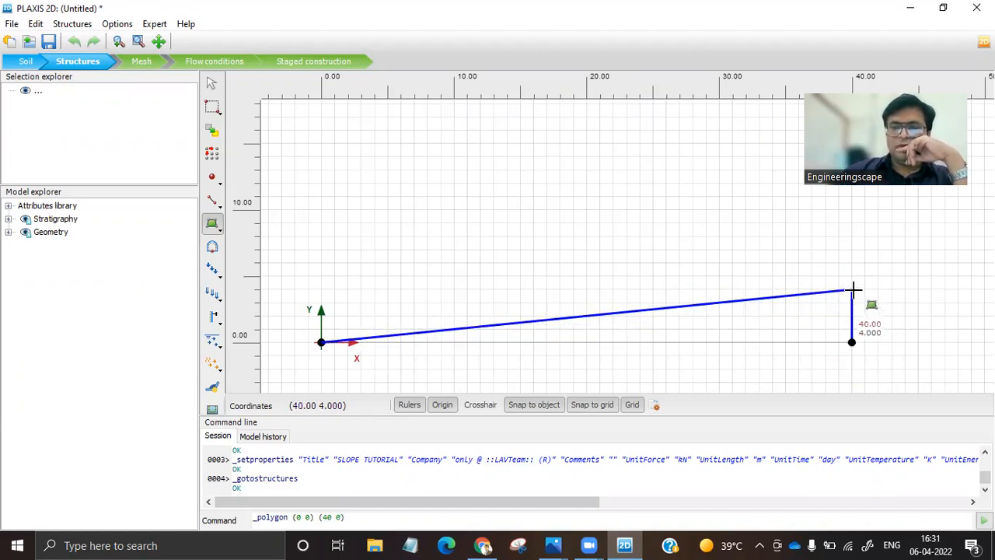
click(853, 290)
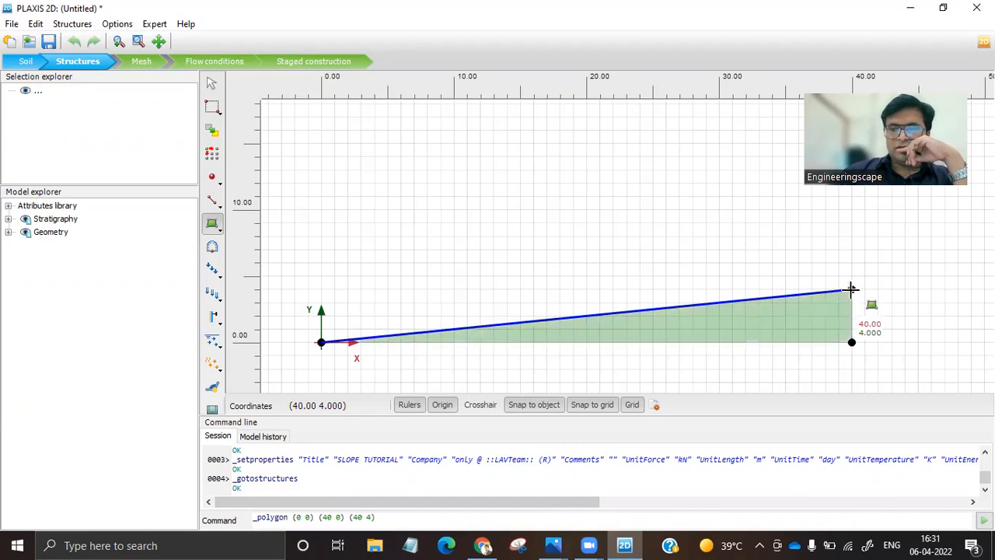
click(721, 293)
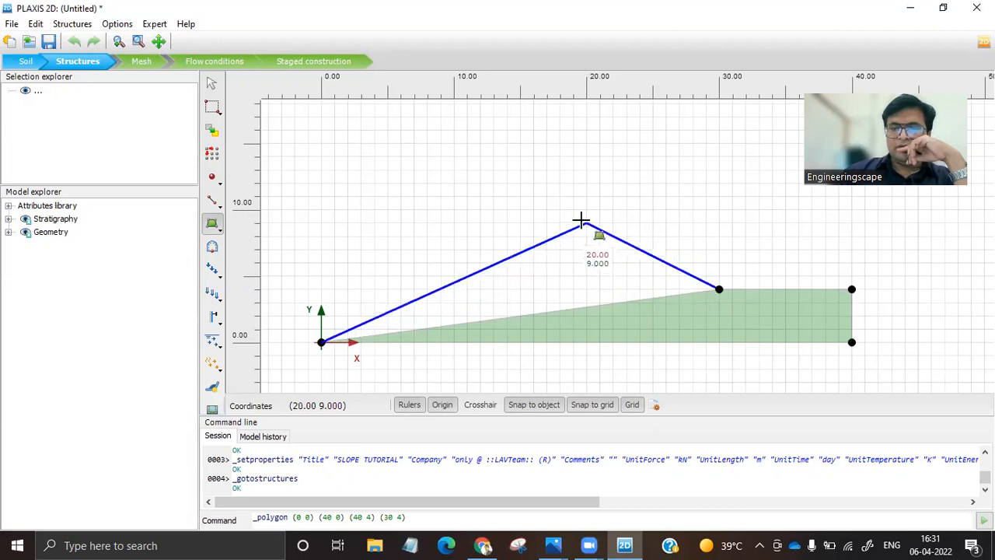
click(581, 220)
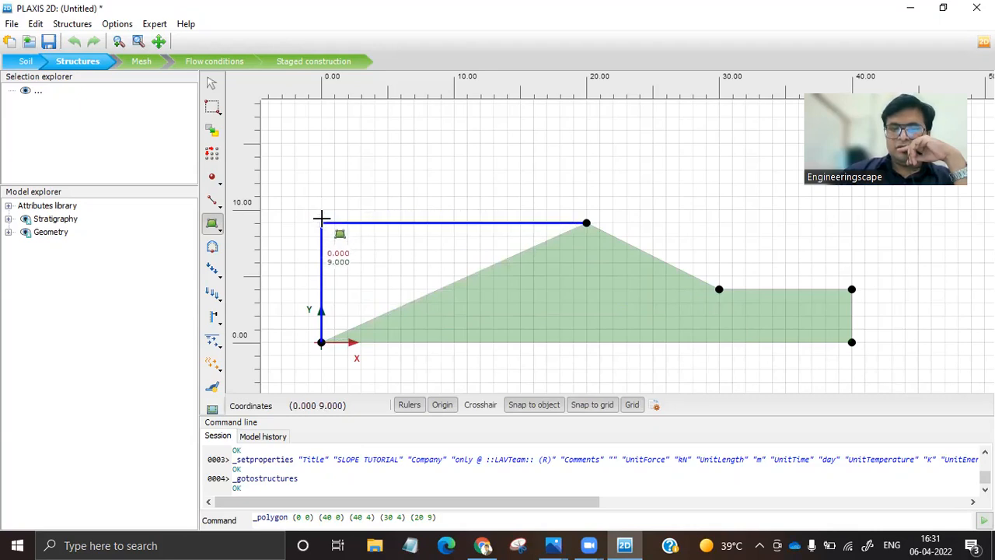
click(321, 221)
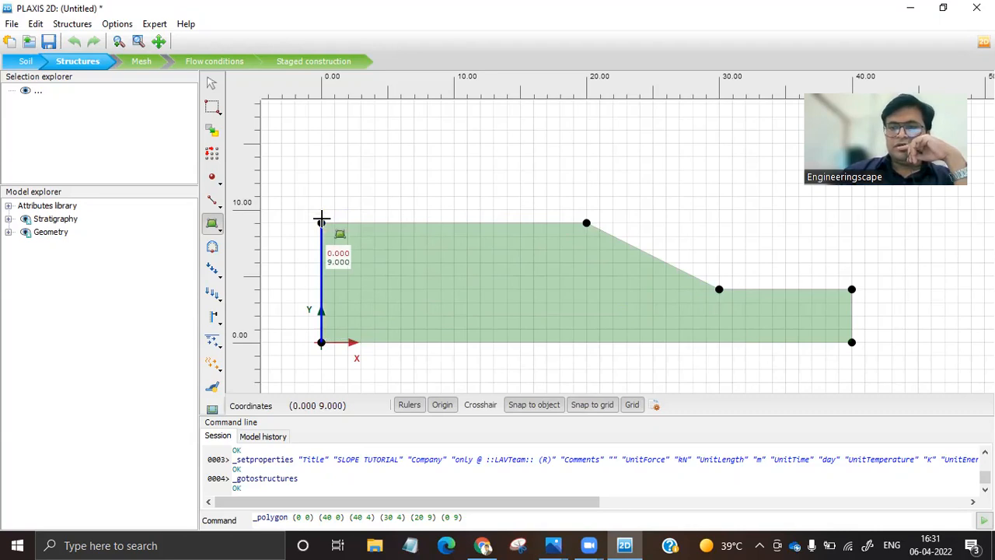
right_click(321, 221)
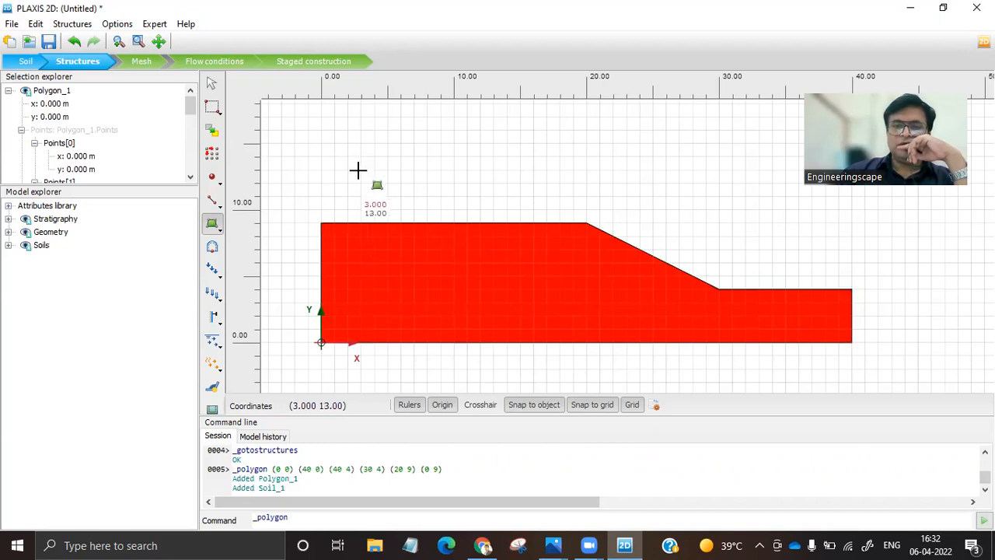
- Create the upper layer's soil polygon through (0,9), (0,14), (10,14) and (20,9)
click(320, 222)
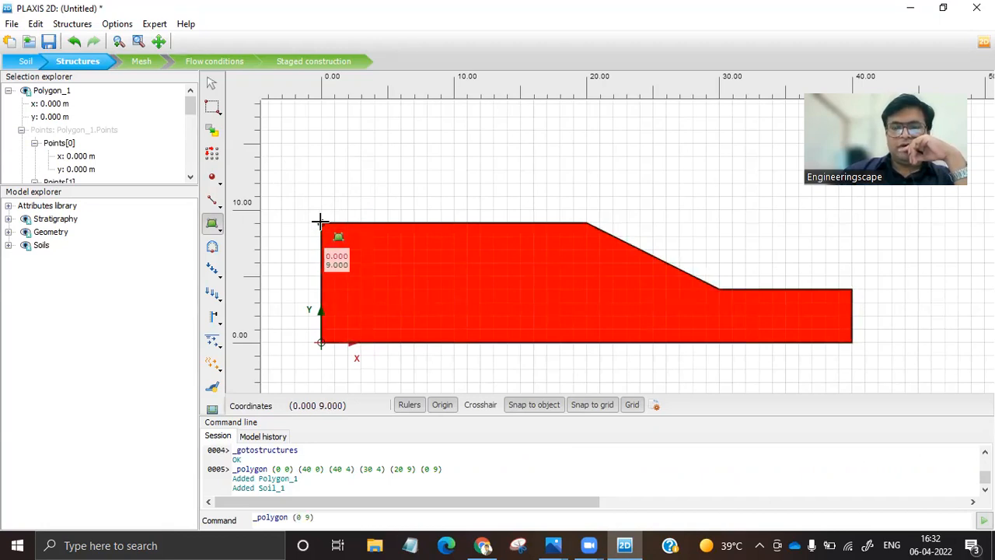
click(319, 152)
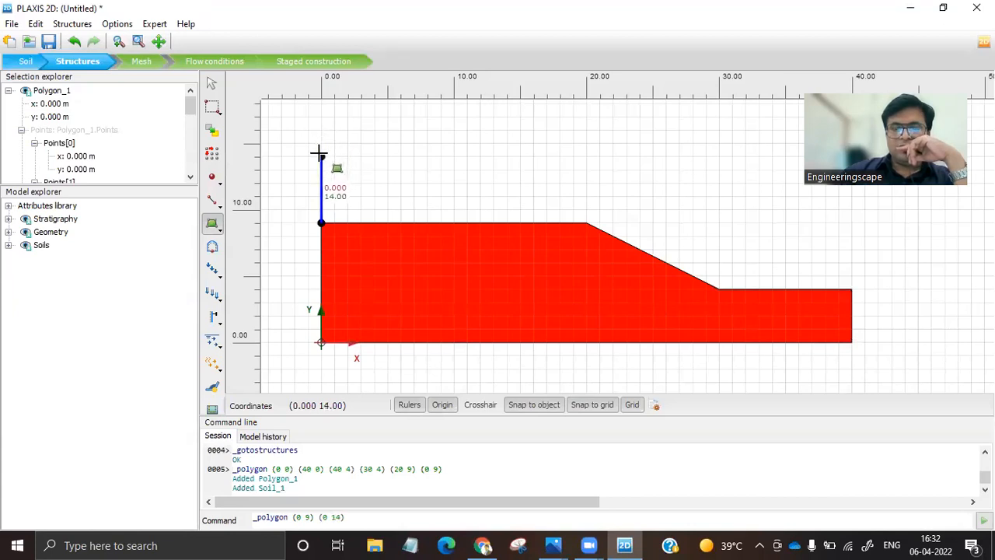
click(452, 158)
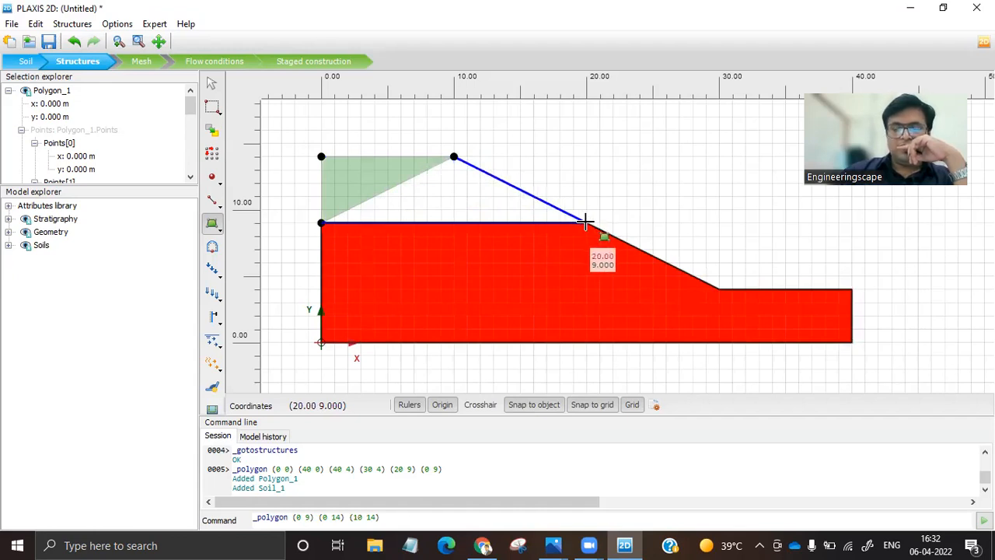
click(585, 222)
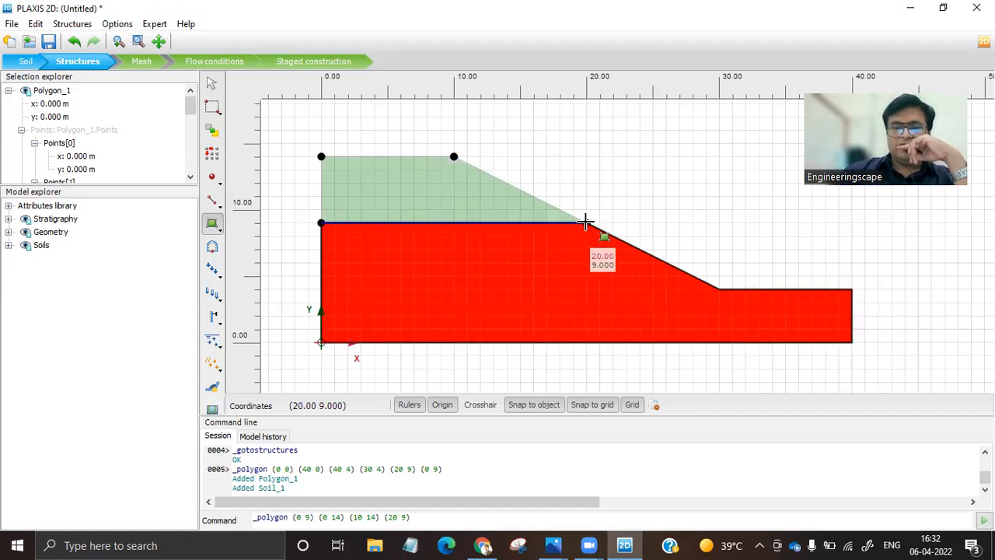
right_click(584, 222)
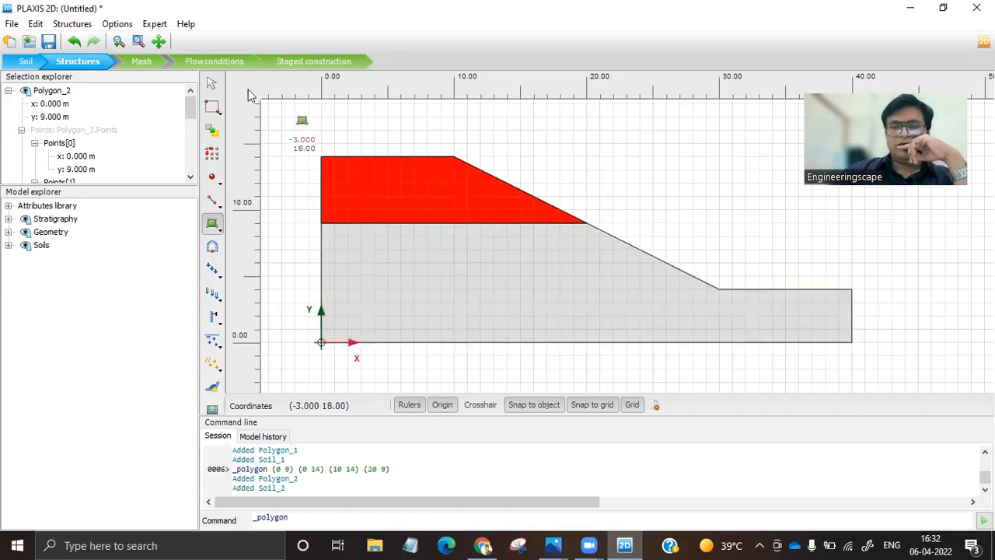
- Leave polygon creation and select the lower and upper soil polygons in turn to check each layer
click(211, 83)
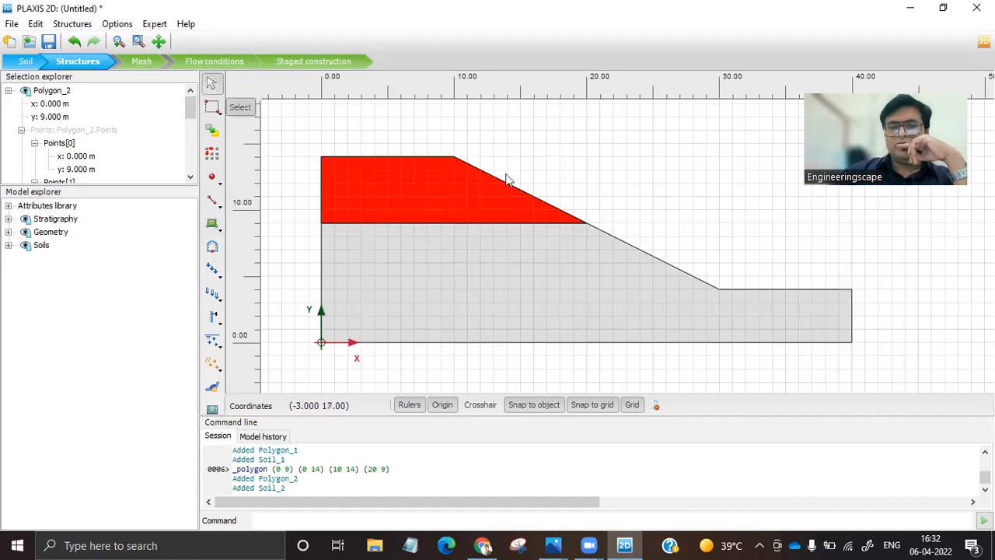
click(452, 265)
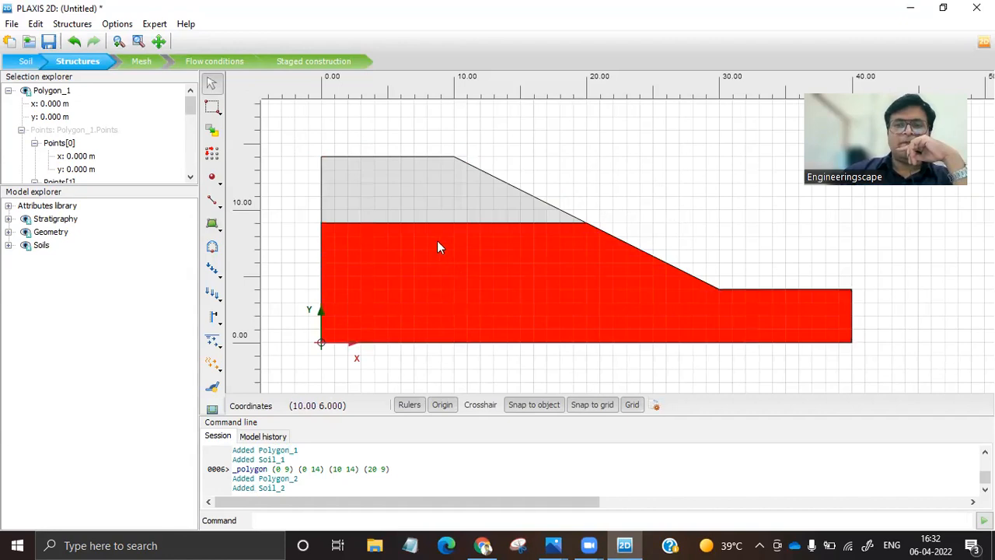
click(403, 191)
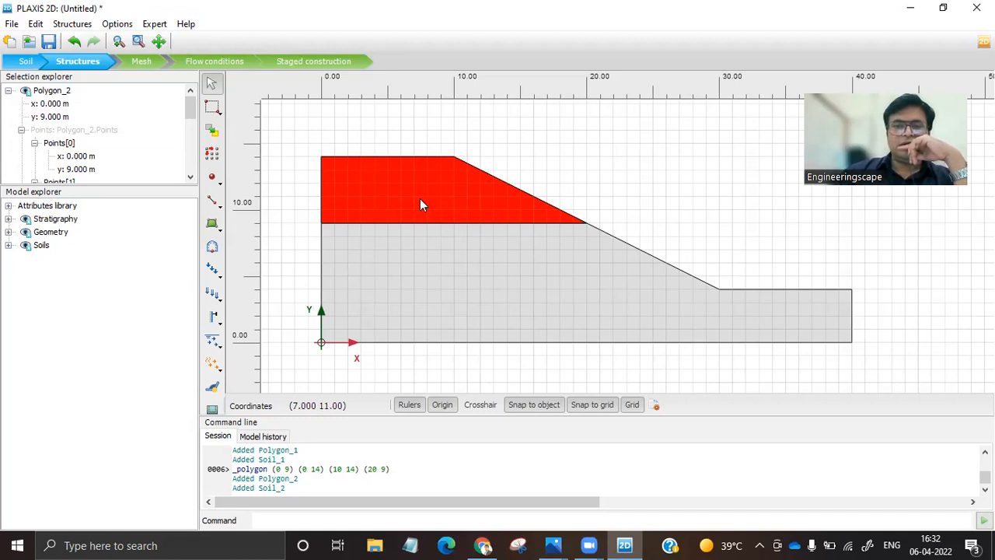
- In Soil mode, create a new soil material set with the identification UPPER LAYER
click(25, 62)
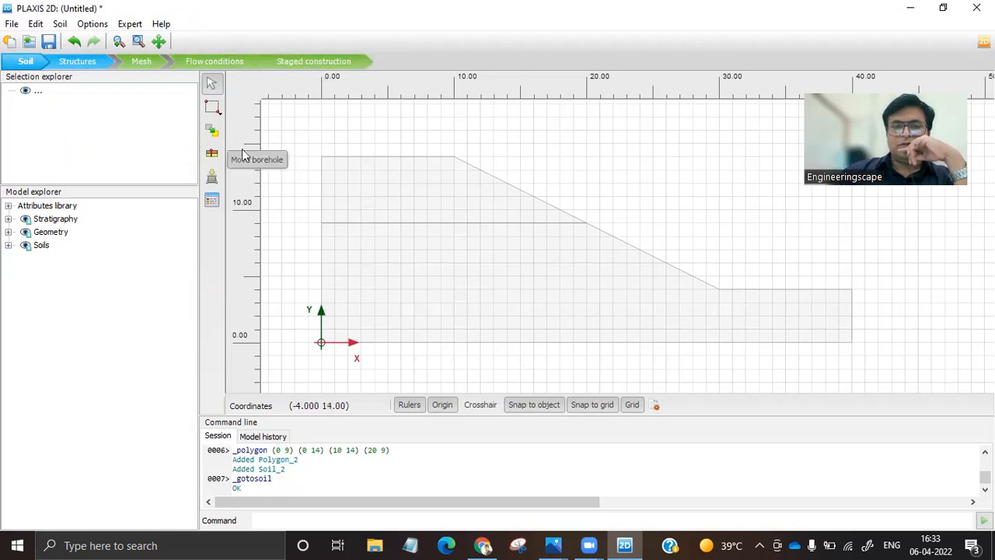
click(212, 202)
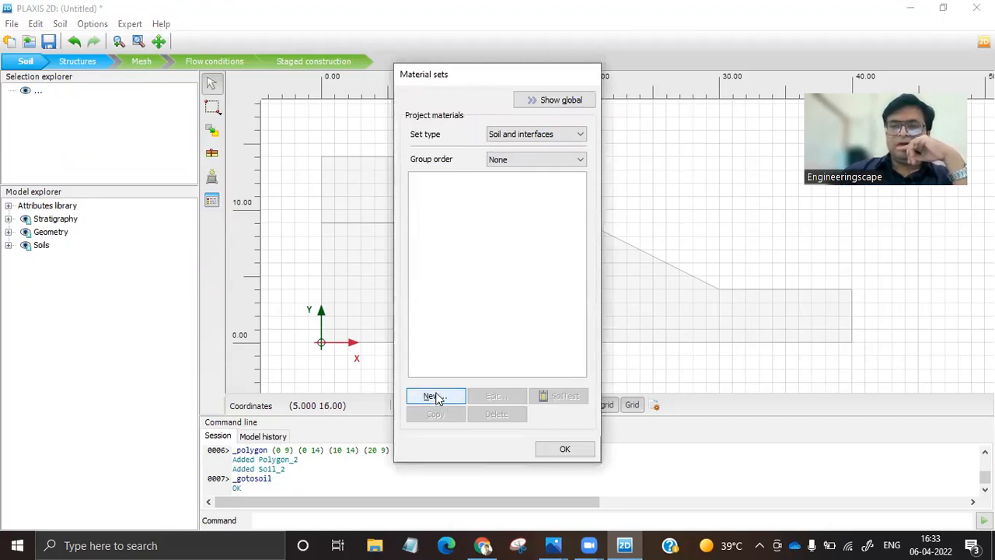
click(554, 101)
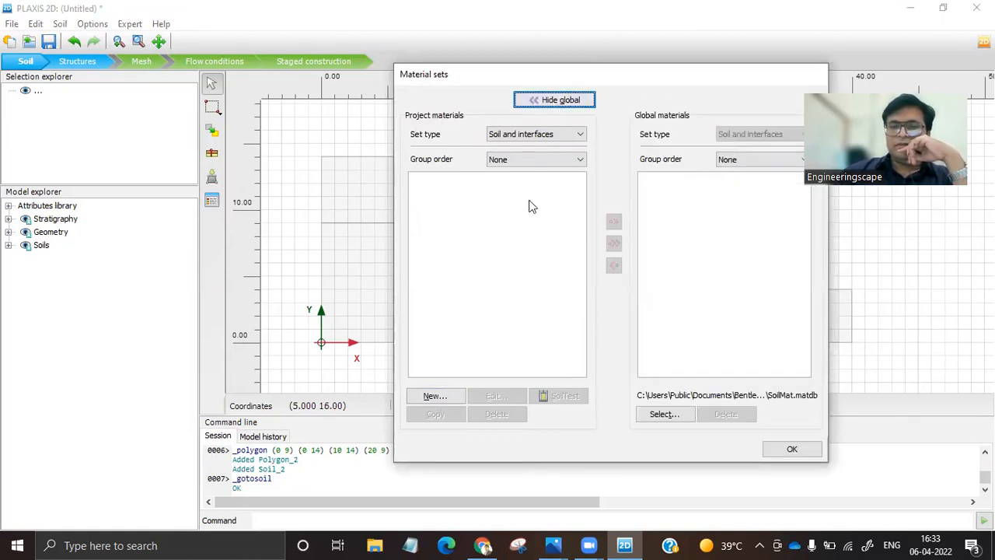
click(568, 106)
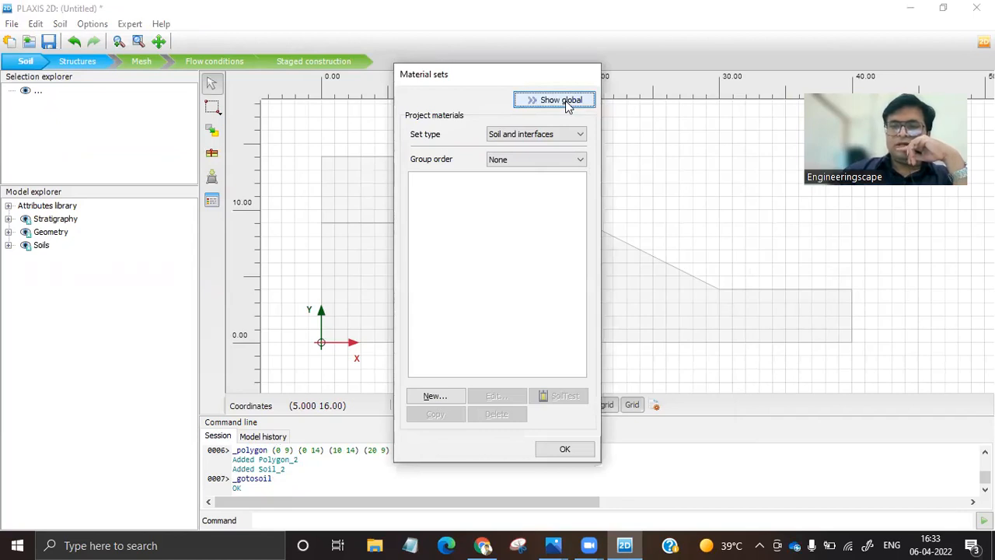
click(433, 397)
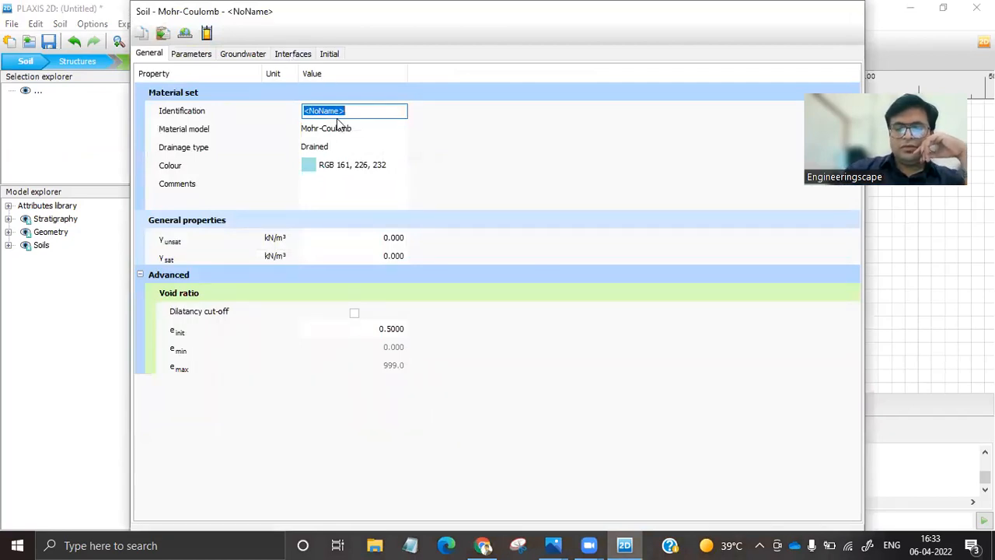
text(LOW)
key(BackSpace)
key(BackSpace)
key(BackSpace)
text(UPPER LAYER)
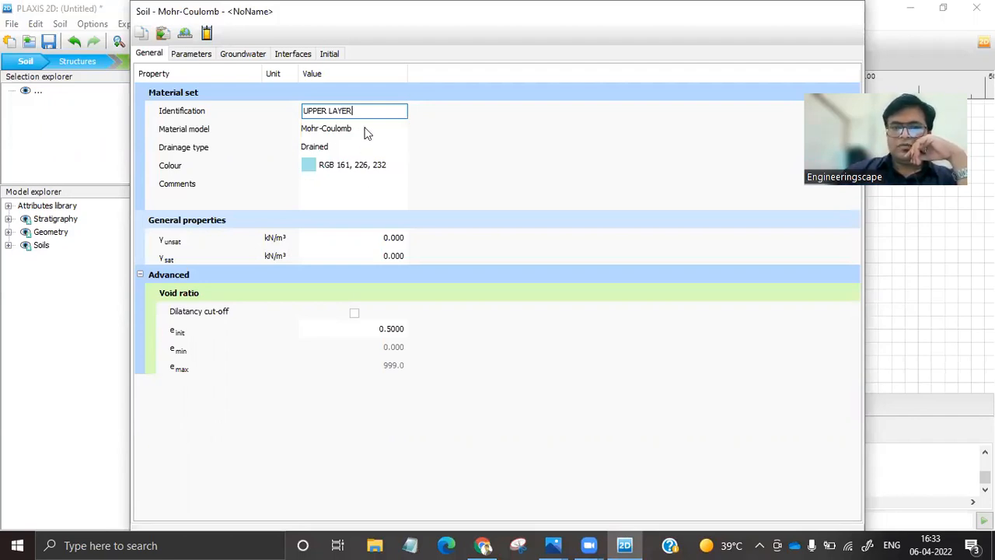
- Keep the Mohr-Coulomb model for UPPER LAYER, choose Drained as drainage type and set its colour to RGB 195, 161, 232
click(400, 131)
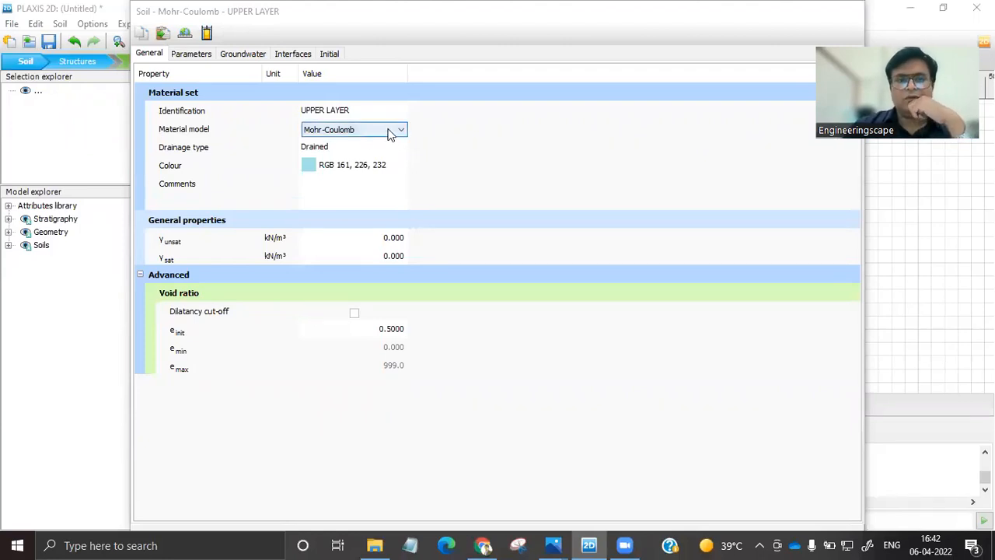
click(350, 144)
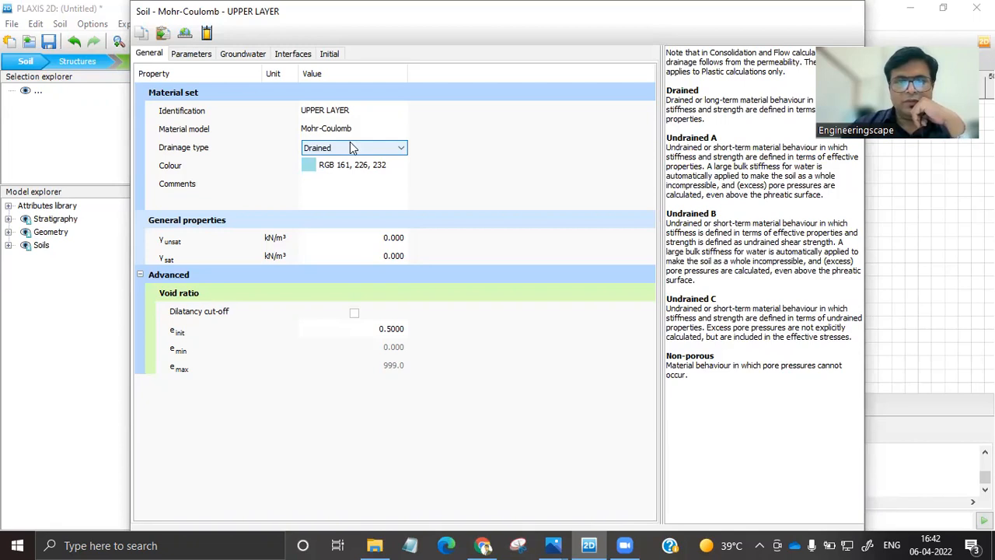
click(350, 145)
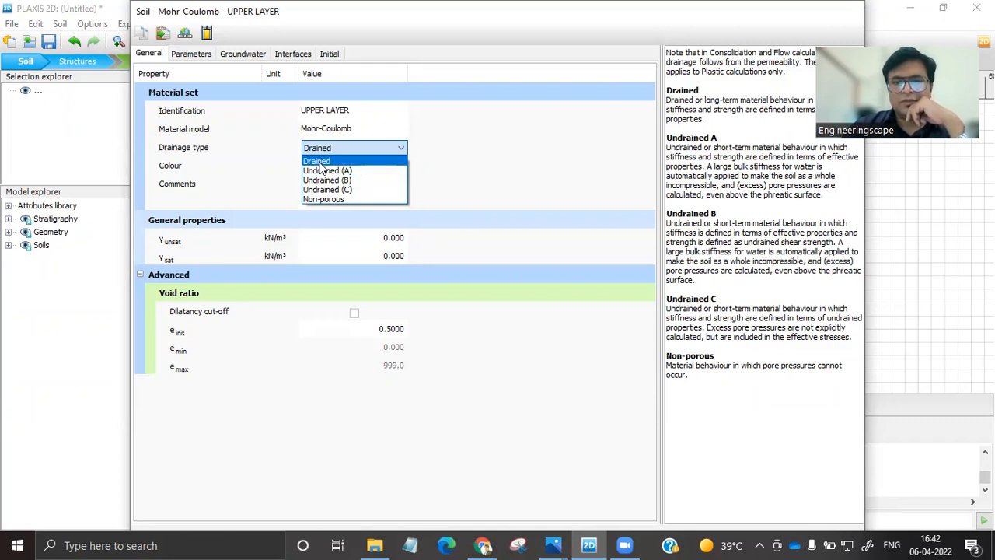
click(318, 162)
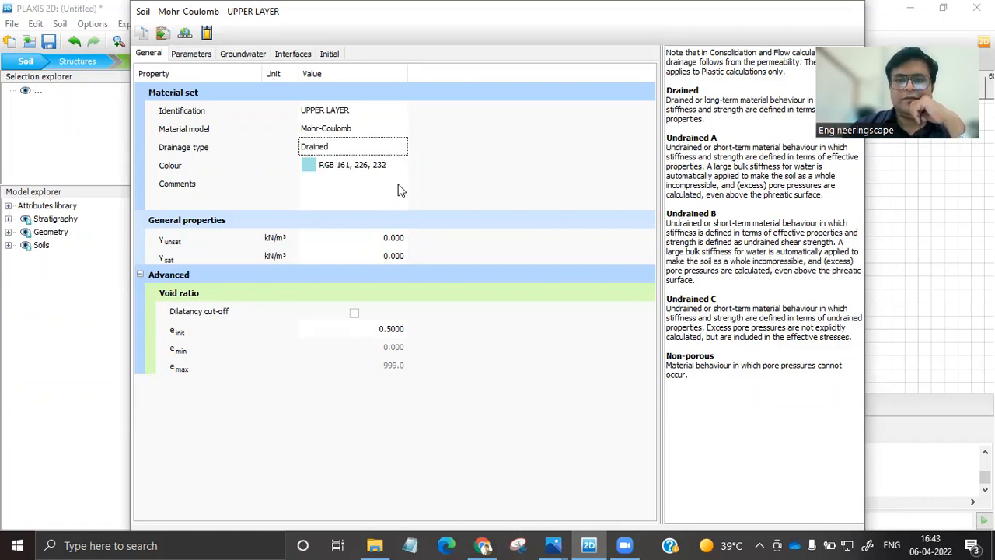
click(332, 169)
mouse_move(762, 70)
mouse_down()
mouse_move(735, 87)
mouse_move(694, 152)
mouse_up()
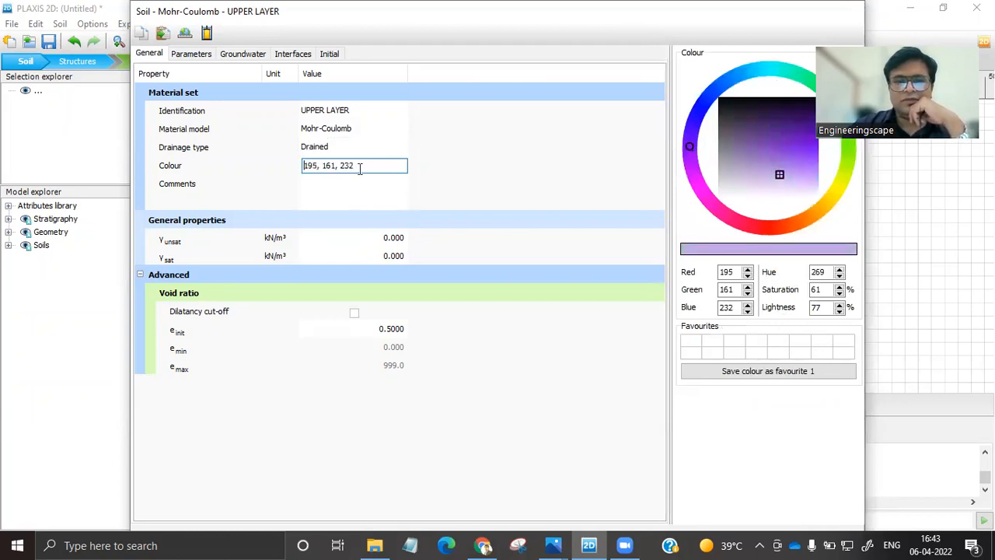
- Set the UPPER LAYER unit weights to 17 kN/m³ unsaturated and 18 kN/m³ saturated
click(397, 242)
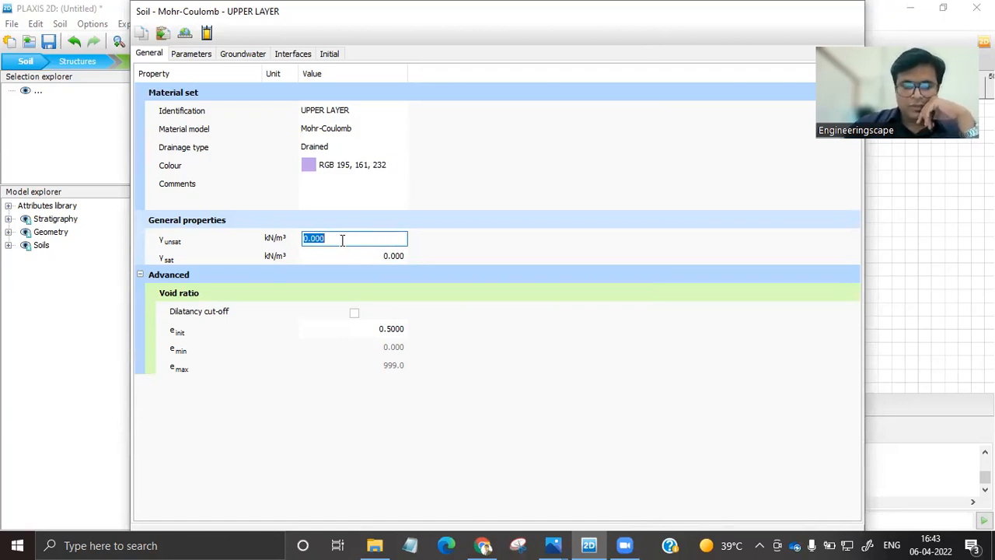
text(17)
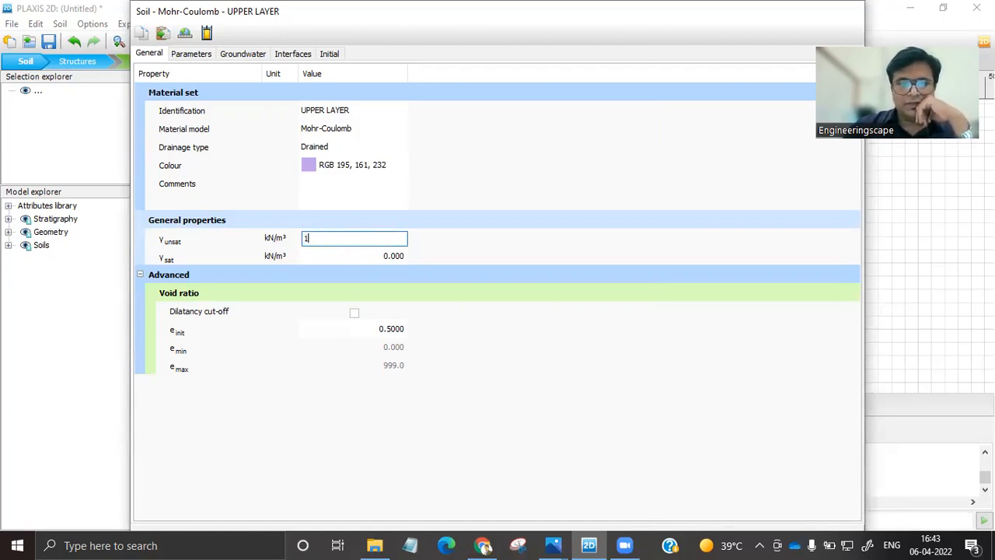
click(396, 253)
text(18)
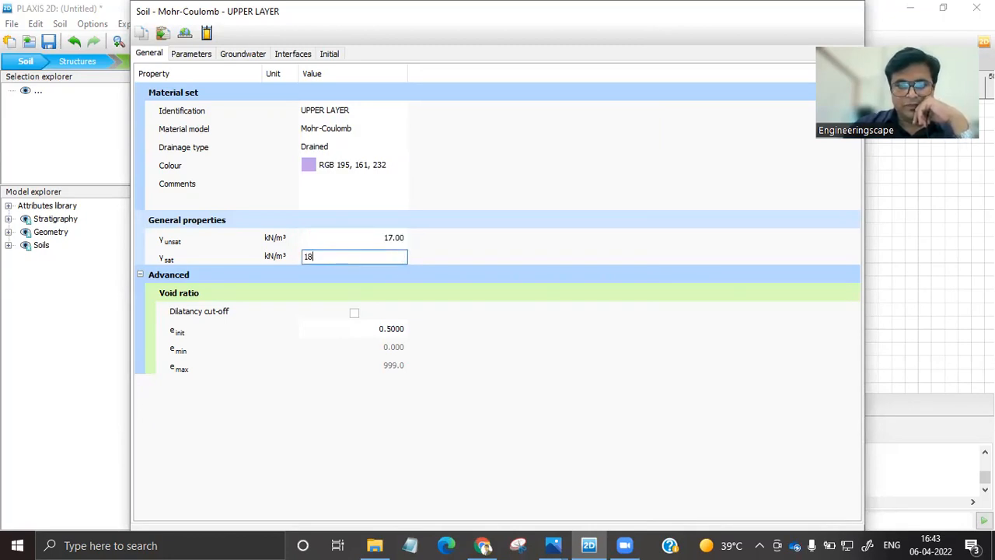
- Set the UPPER LAYER stiffness parameters to E' 15000 kN/m² and Poisson's ratio ν' 0.25
click(192, 56)
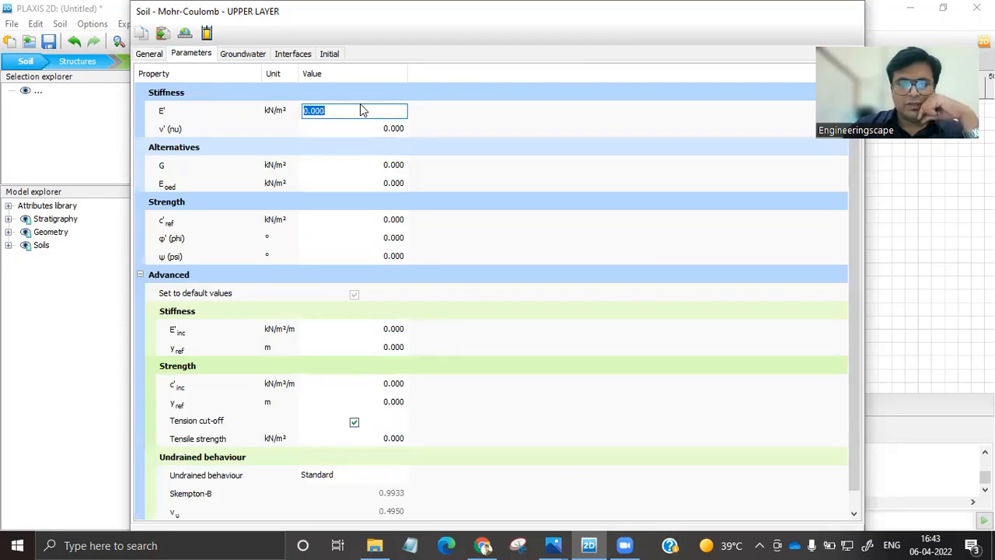
text(15000)
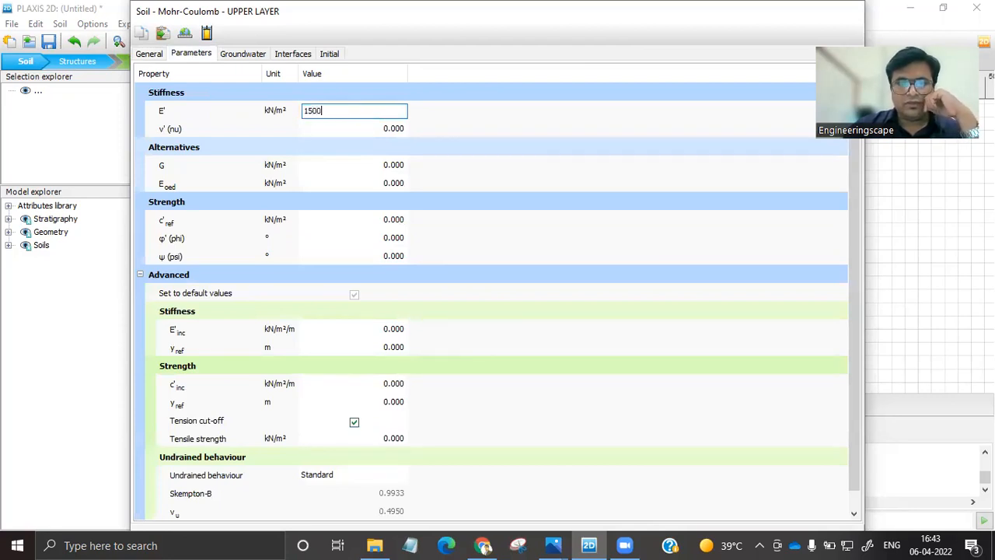
click(391, 220)
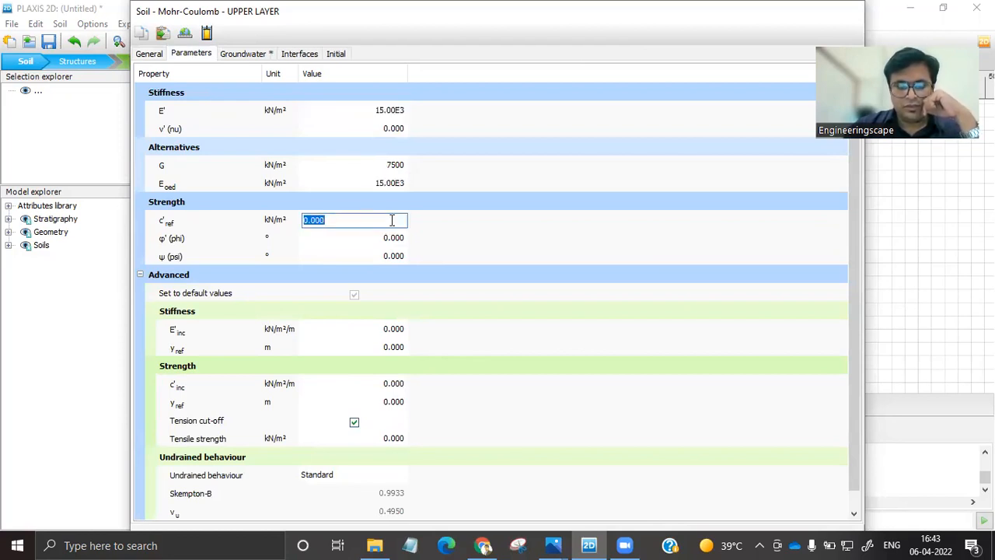
text(0.2)
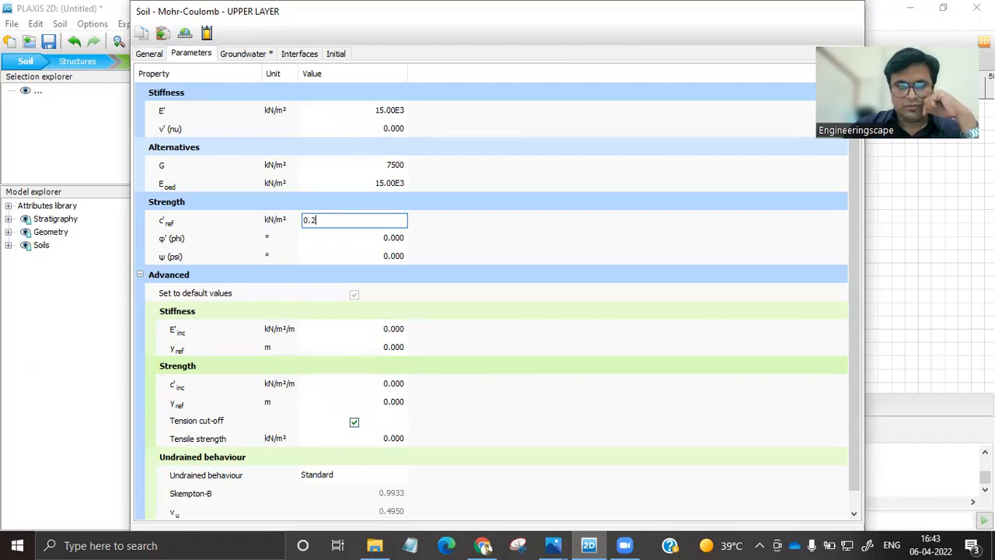
click(393, 129)
text(0.25)
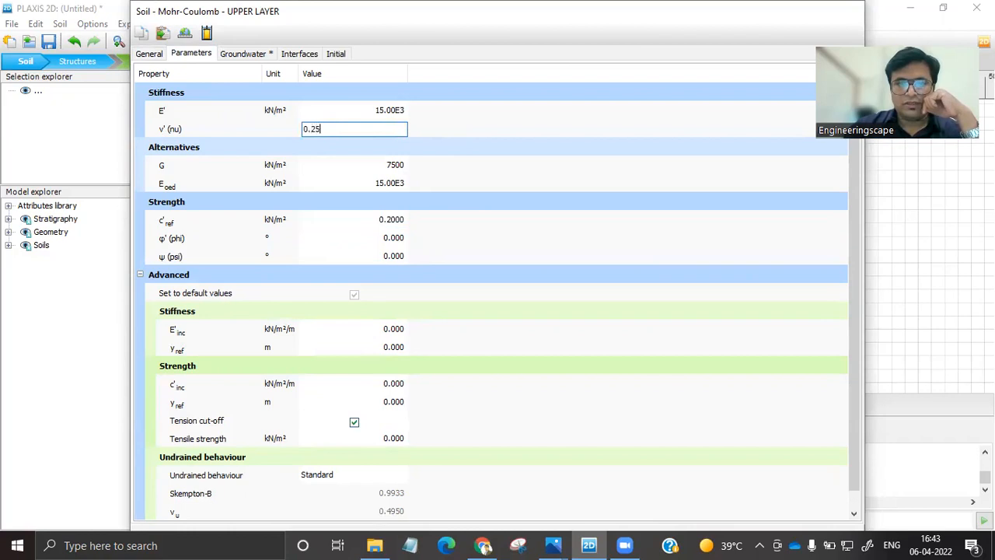
- Set the UPPER LAYER cohesion c'ref to 4 kN/m² and friction angle φ' to 20°, and accept the material
click(383, 220)
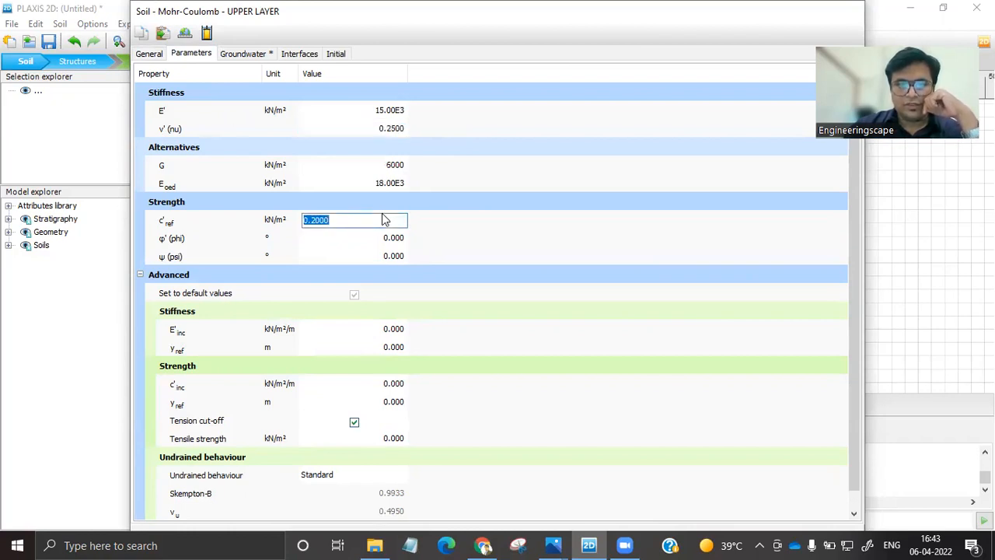
text(4)
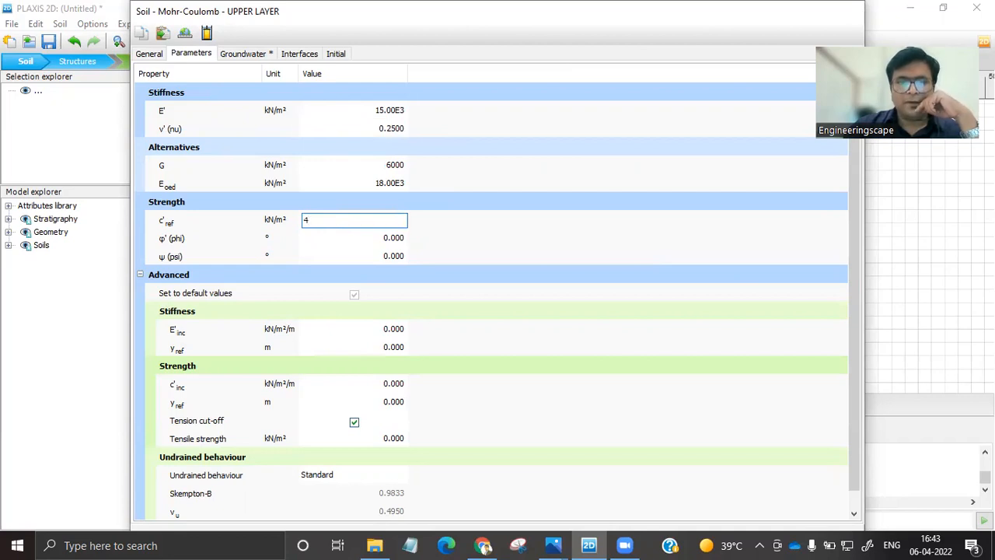
click(400, 237)
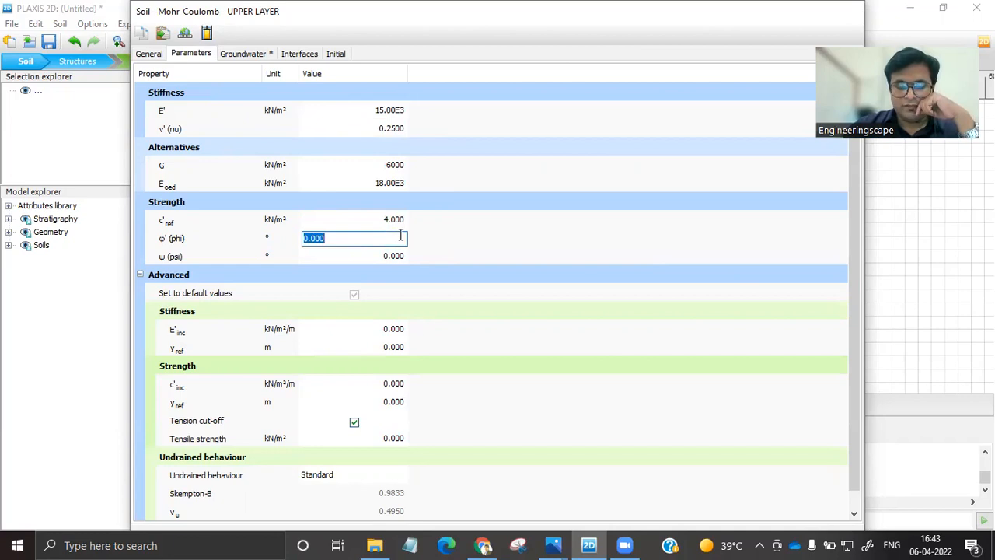
text(20)
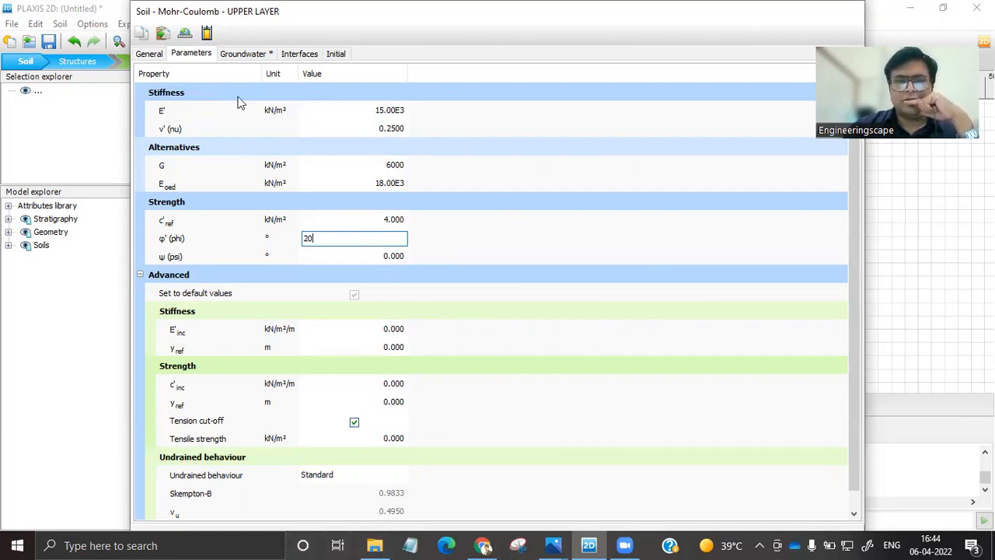
double_click(700, 34)
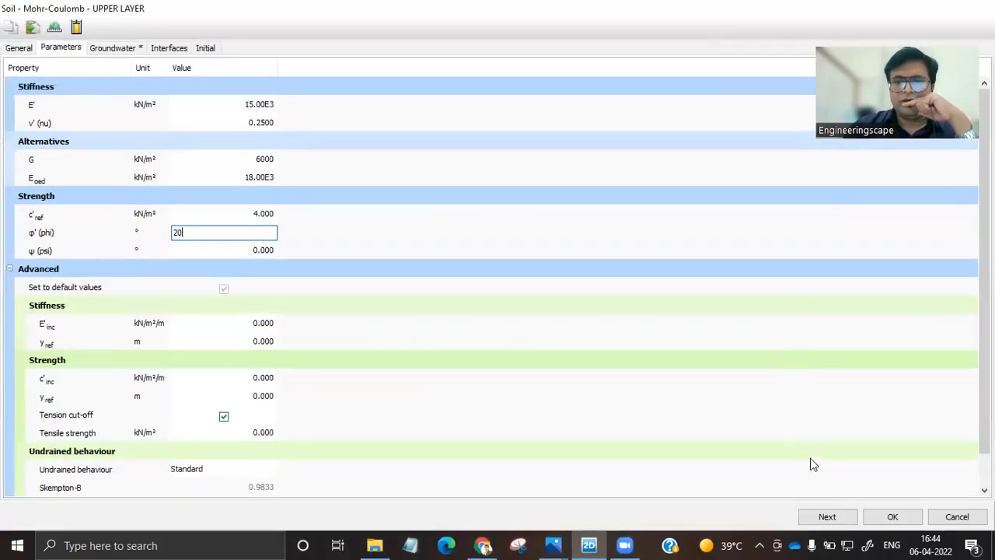
click(886, 519)
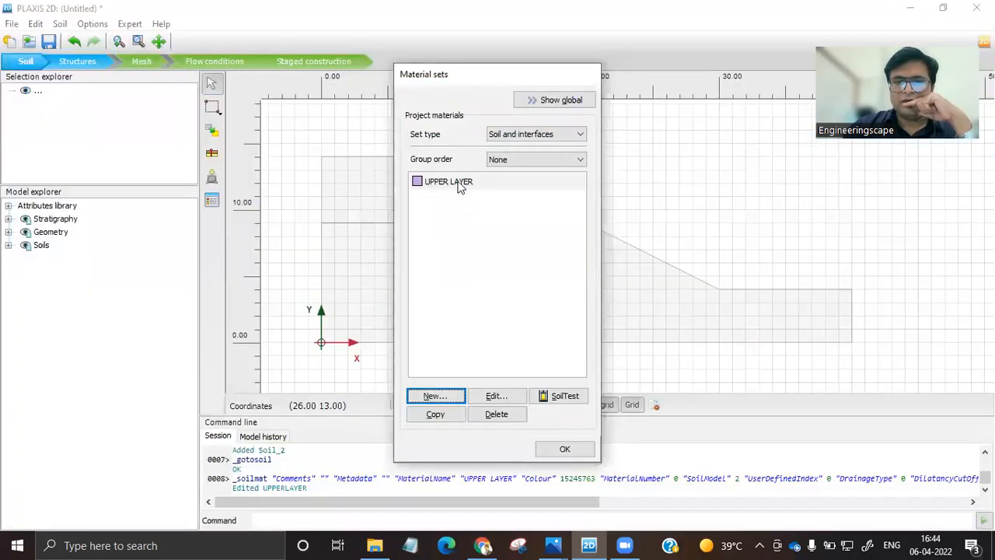
- Create a second soil material set identified as LOWER LAYER with the colour RGB 214, 232, 161
click(433, 398)
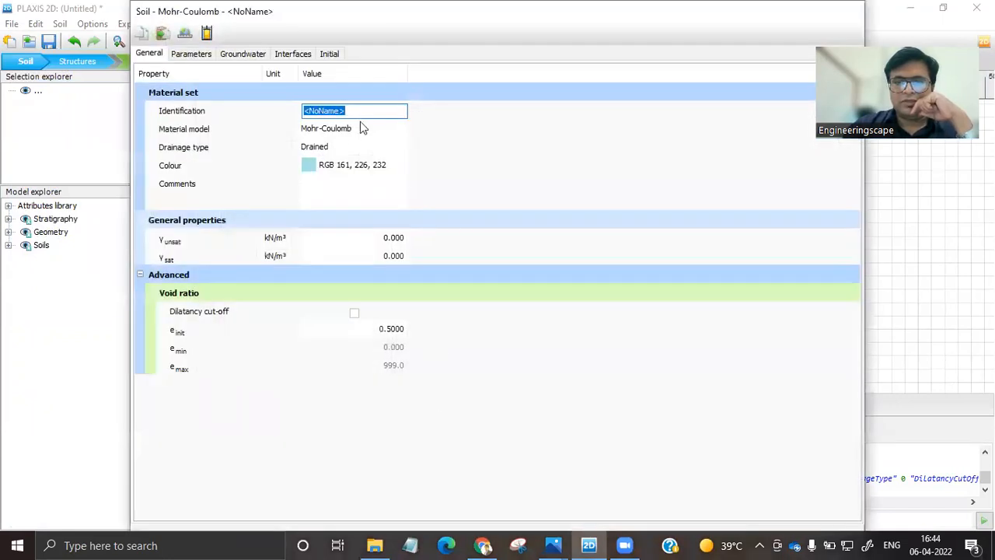
text(LOWER L)
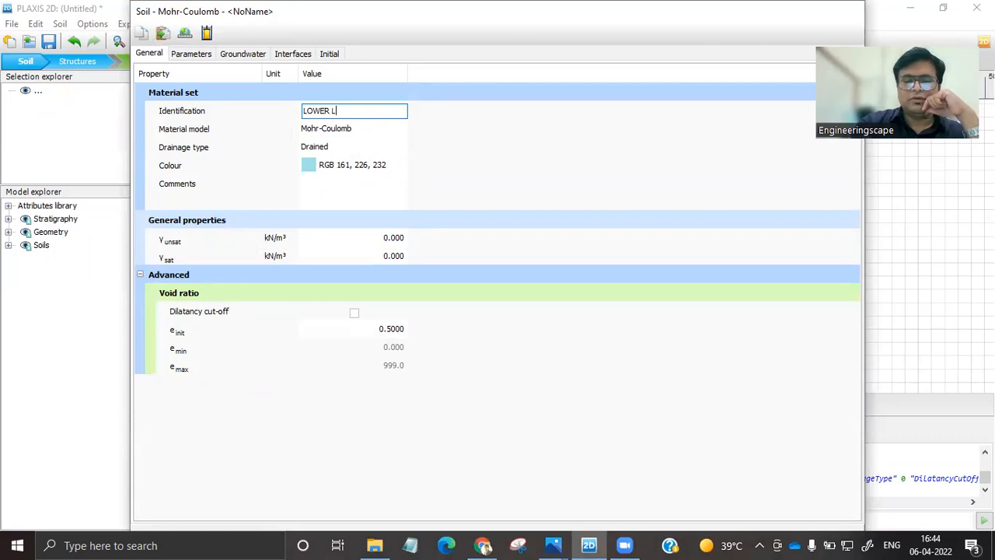
text(AYER)
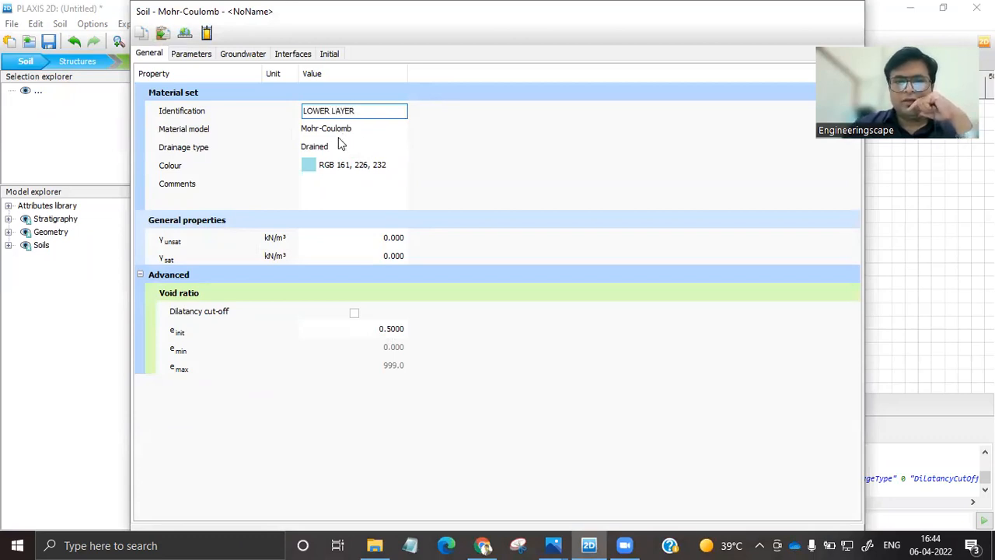
click(313, 165)
drag(762, 69, 856, 175)
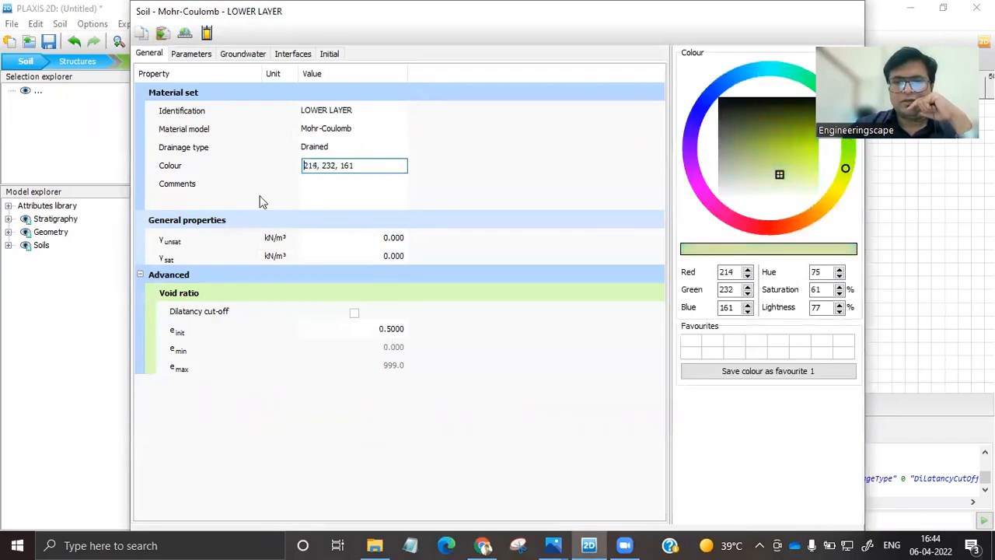
- Set the LOWER LAYER unit weights to 18 kN/m³ unsaturated and 19 kN/m³ saturated
click(395, 237)
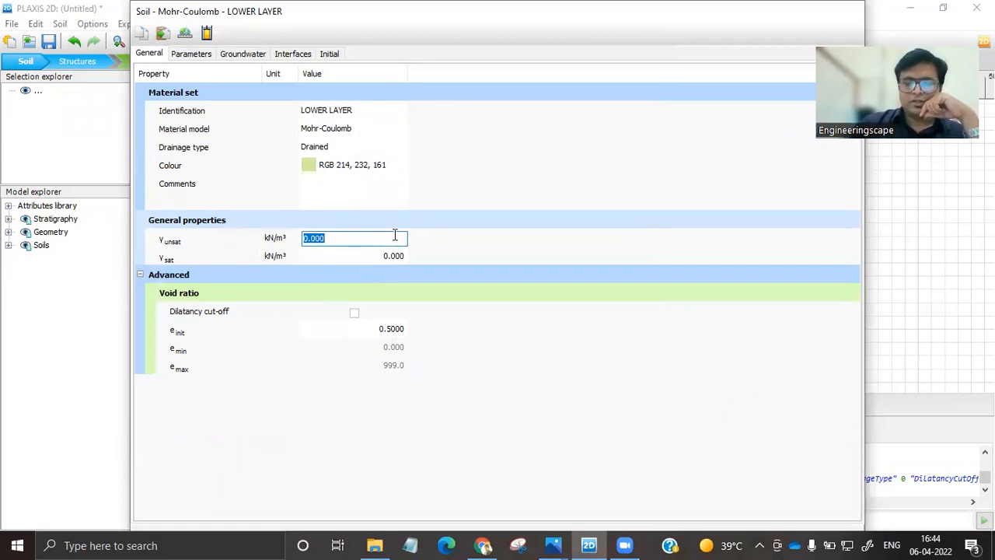
text(18)
click(402, 257)
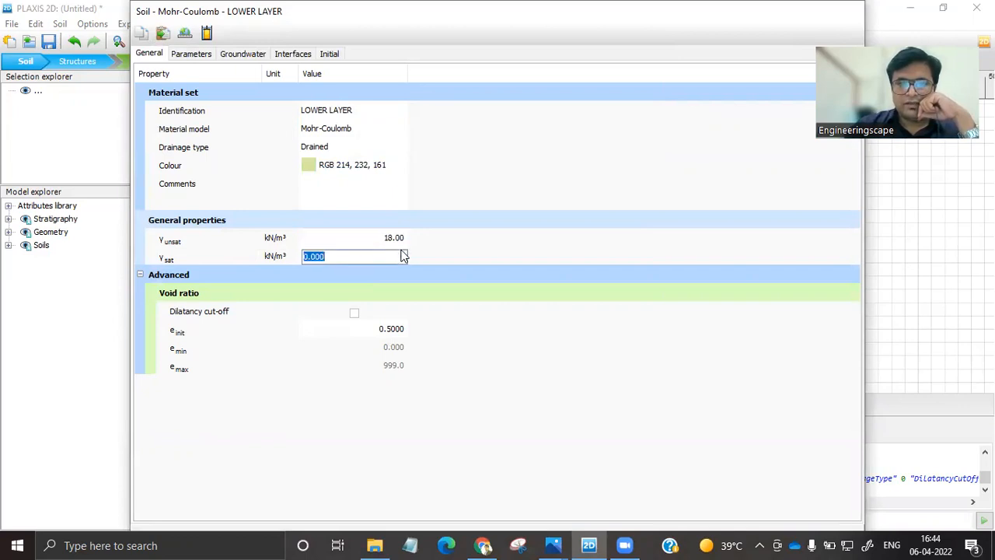
text(19)
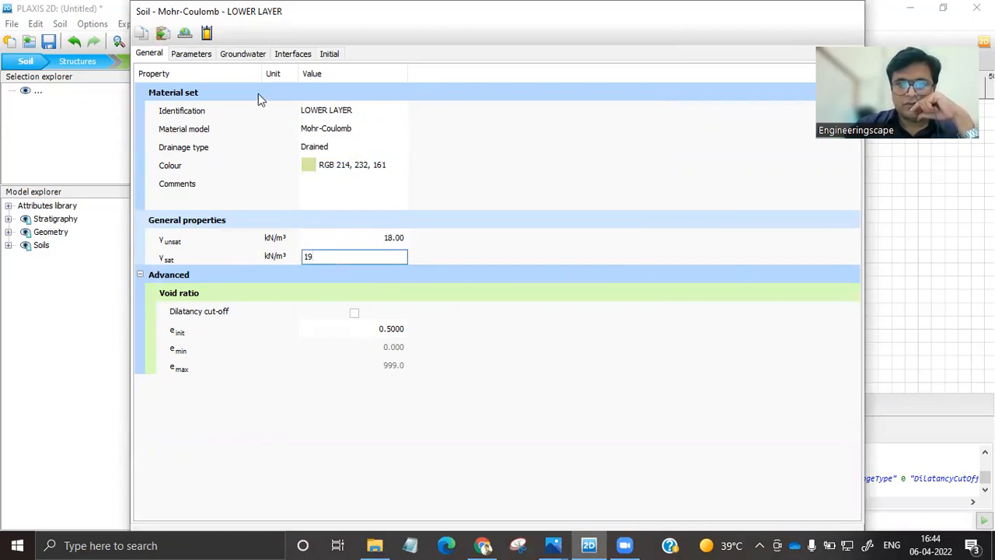
- Set the LOWER LAYER stiffness parameters to E' 25000 kN/m² and Poisson's ratio ν' 0.23
click(189, 54)
click(311, 110)
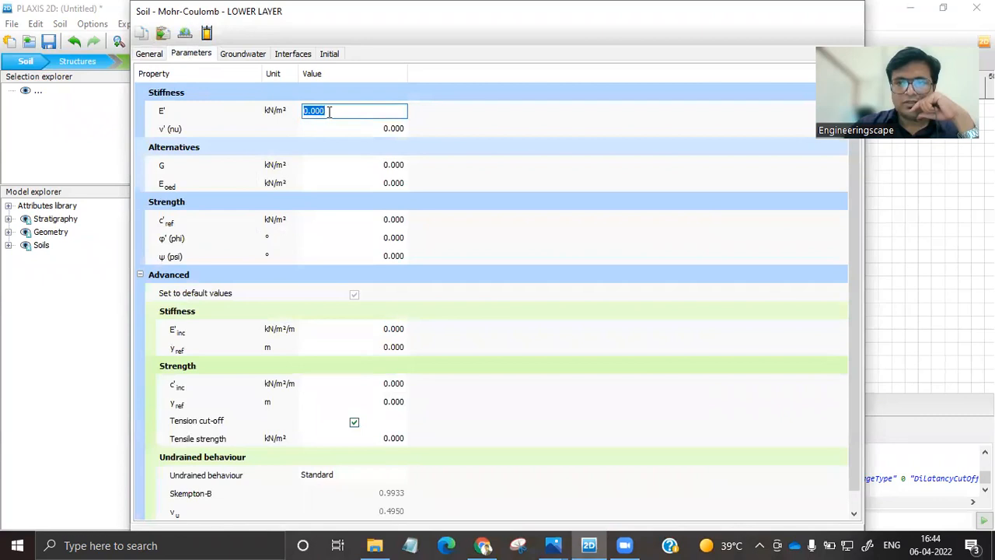
text(25000)
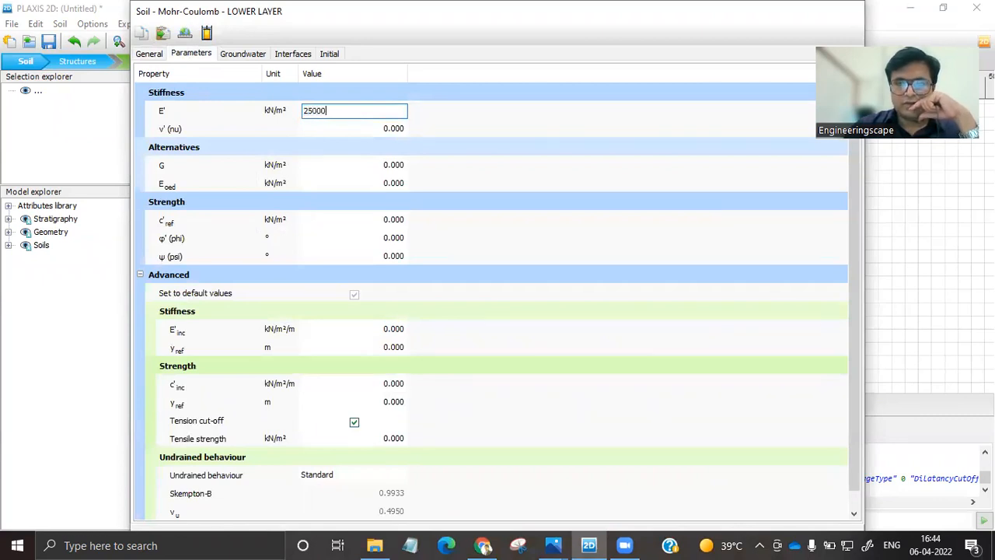
click(392, 129)
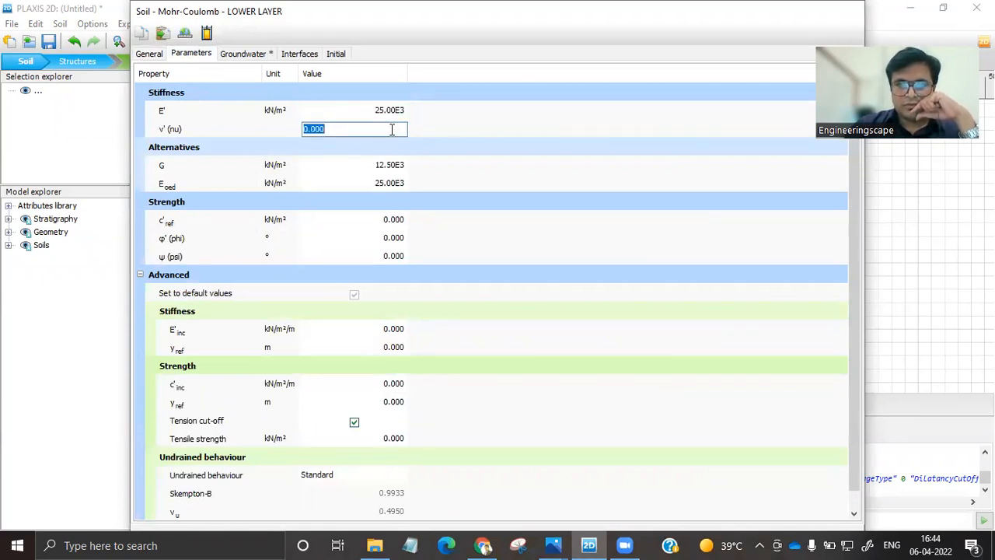
text(0.23)
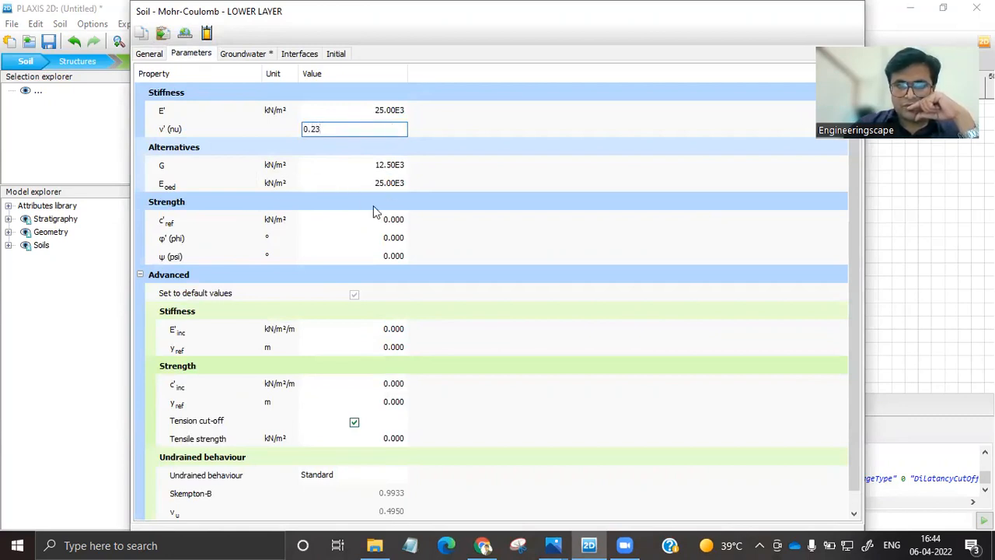
- Set the LOWER LAYER cohesion c'ref to 8 kN/m² and friction angle φ' to 25°, and accept the material
click(401, 220)
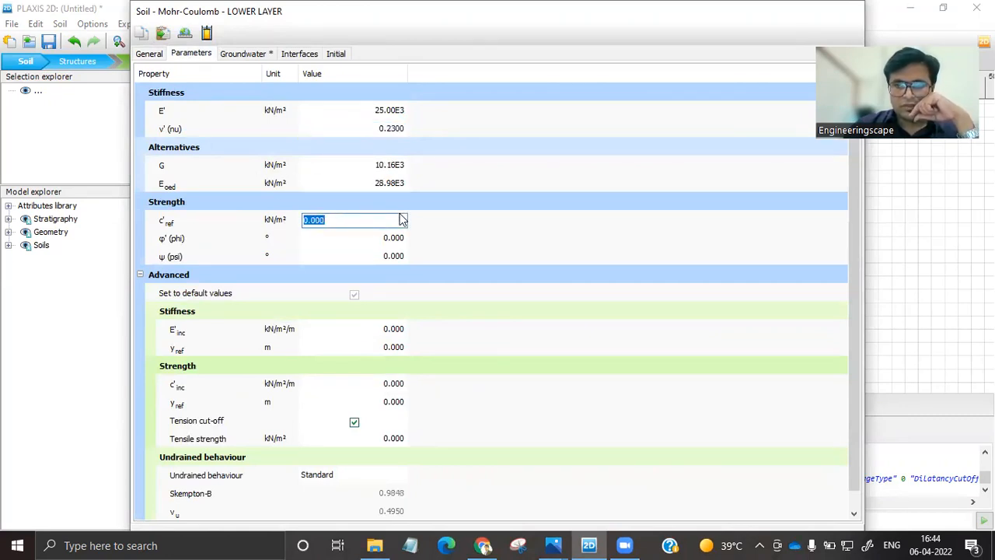
text(8)
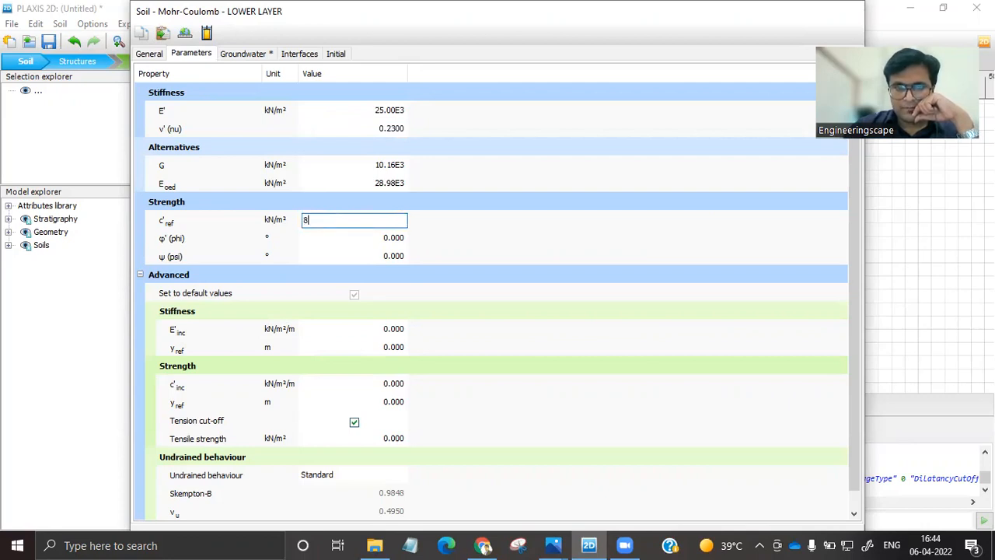
click(389, 238)
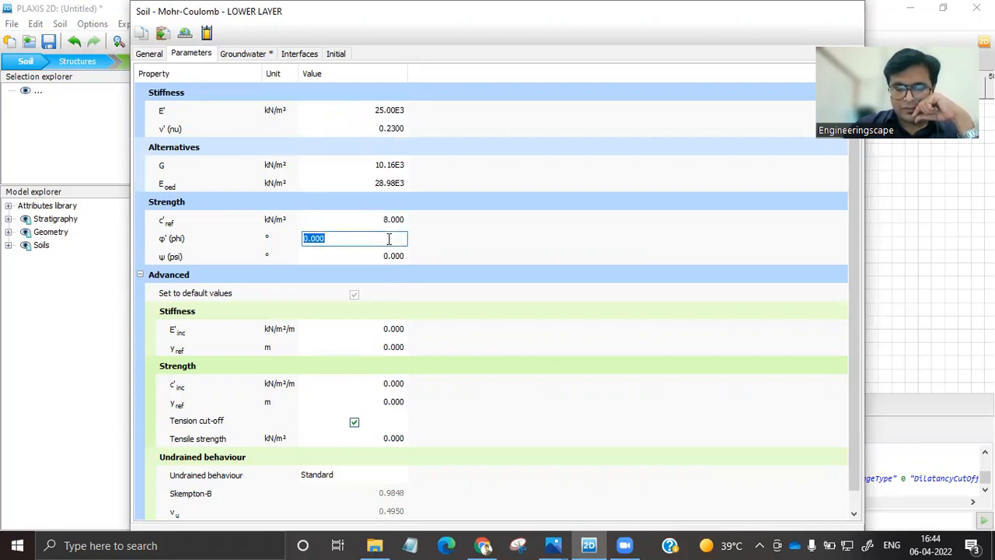
text(25)
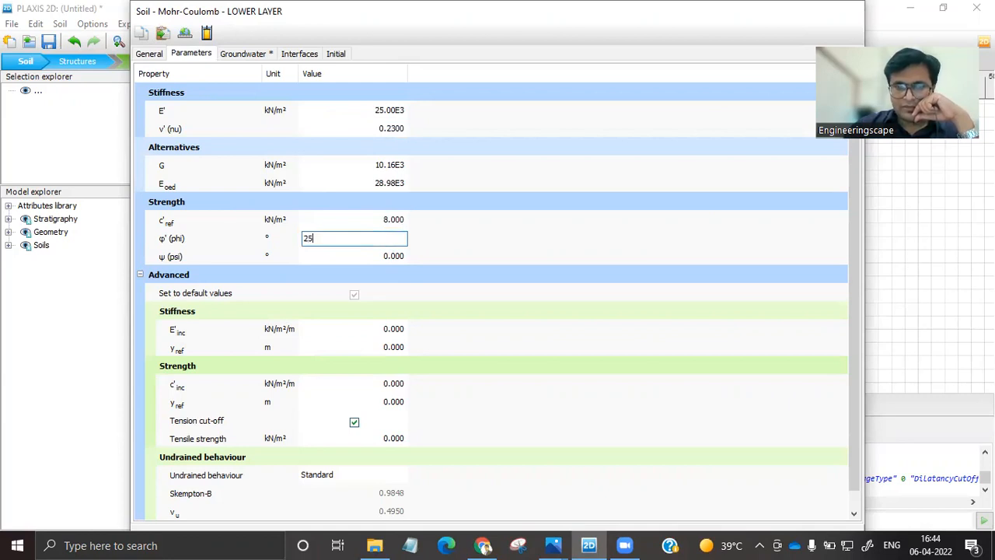
double_click(696, 23)
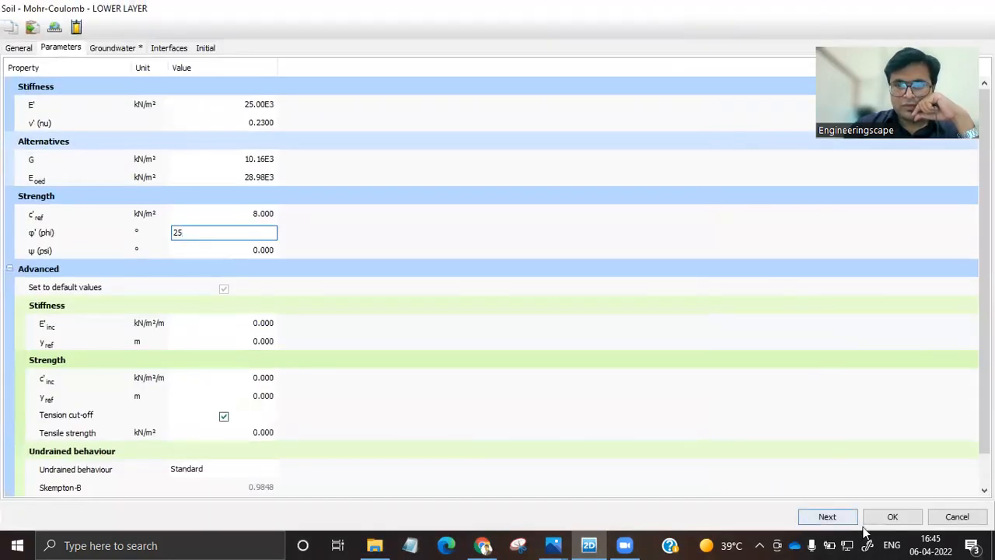
click(892, 516)
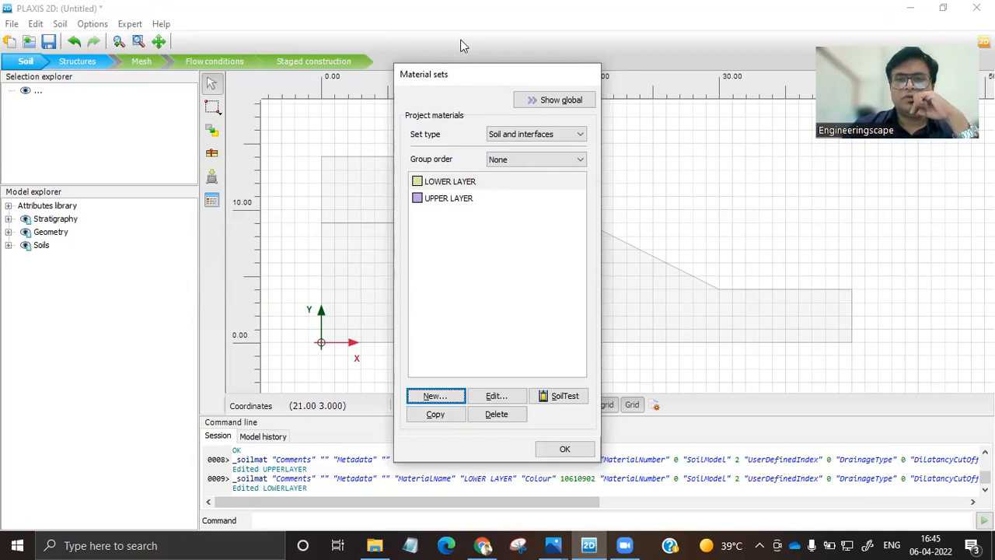
- Assign the LOWER LAYER material to the lower soil polygon and UPPER LAYER to the upper one, and close the material sets
drag(482, 74, 731, 48)
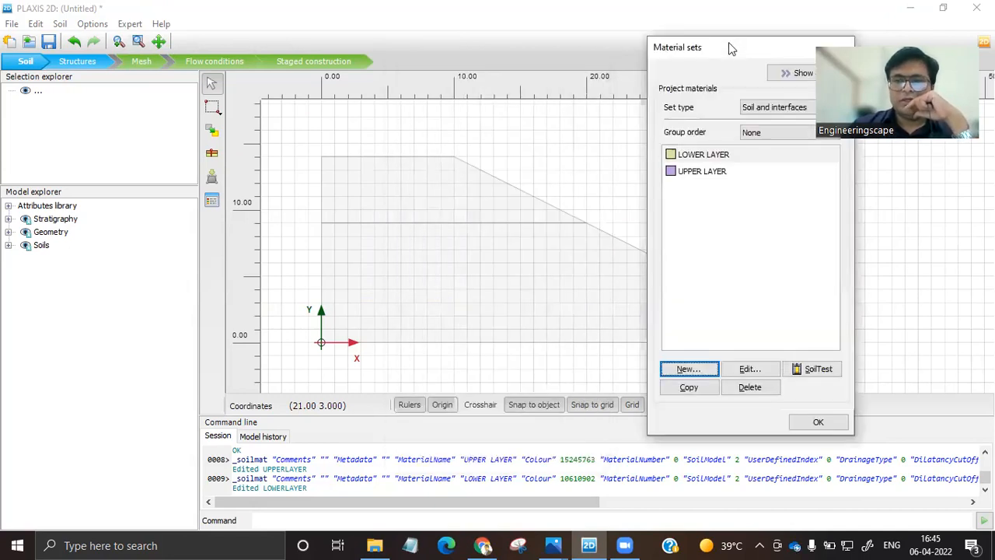
click(696, 158)
drag(696, 158, 491, 272)
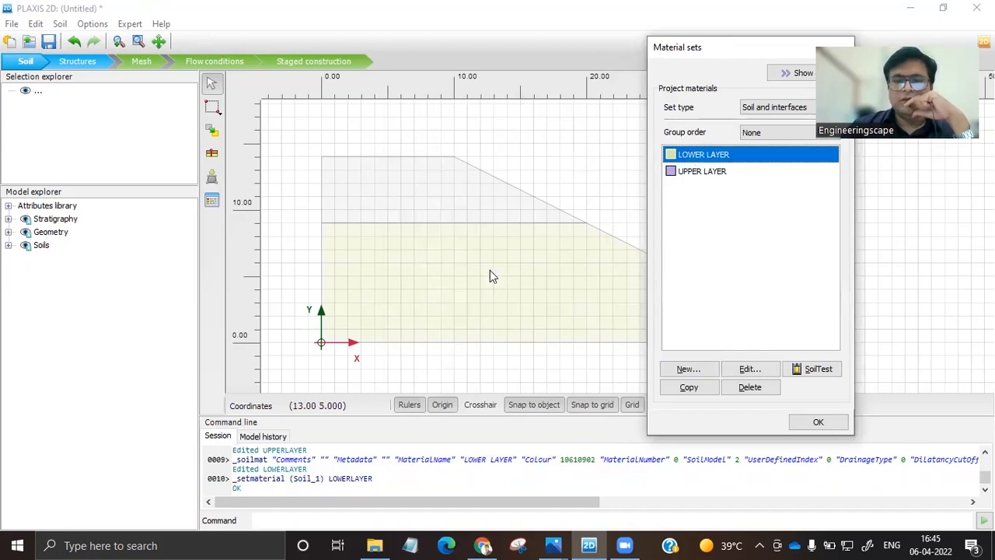
drag(699, 174, 380, 185)
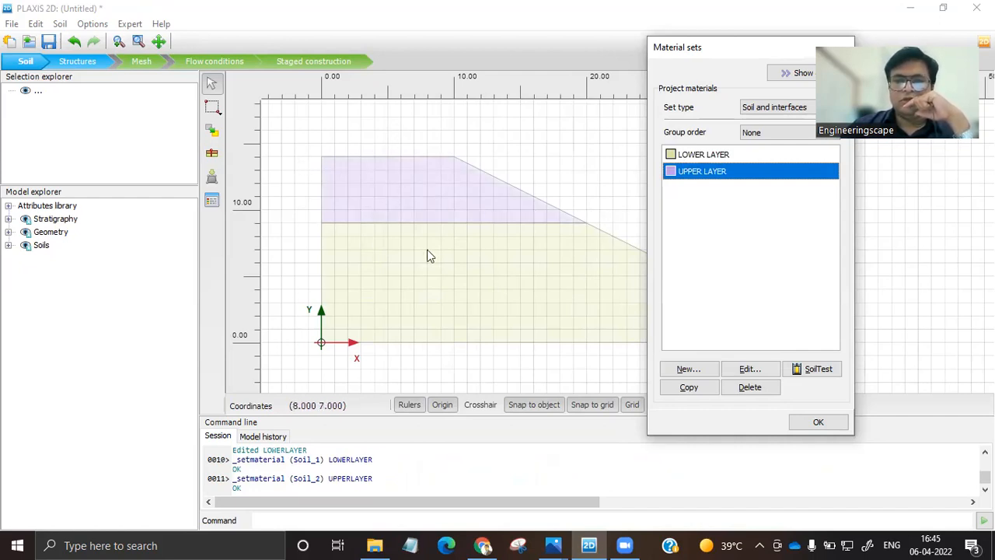
click(816, 425)
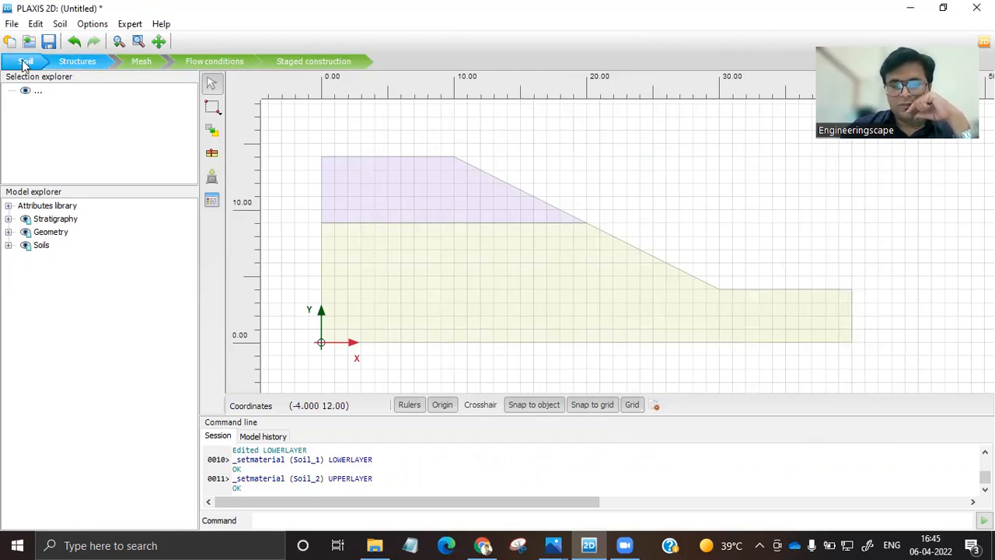
- Generate the finite element mesh with enhanced mesh refinements and a Medium element distribution
click(140, 62)
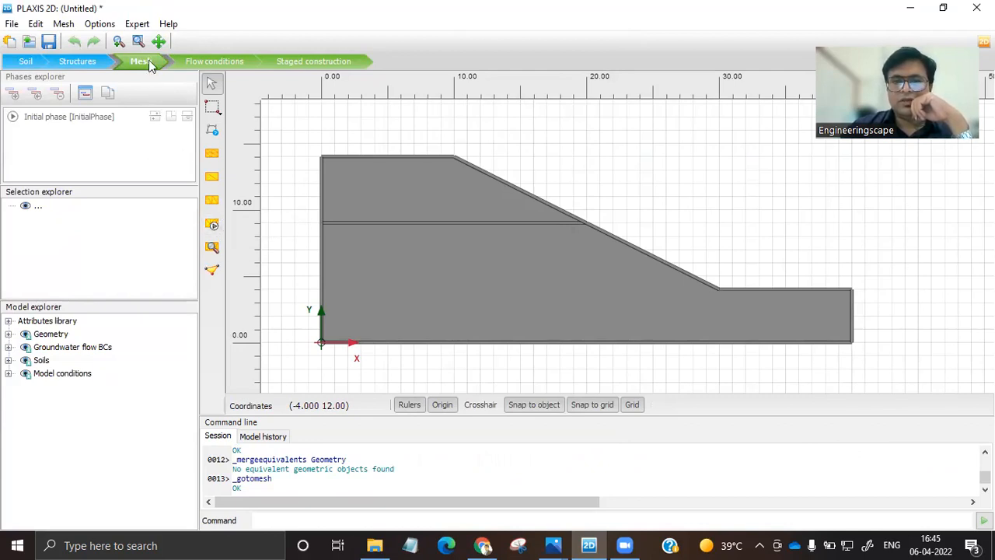
click(213, 224)
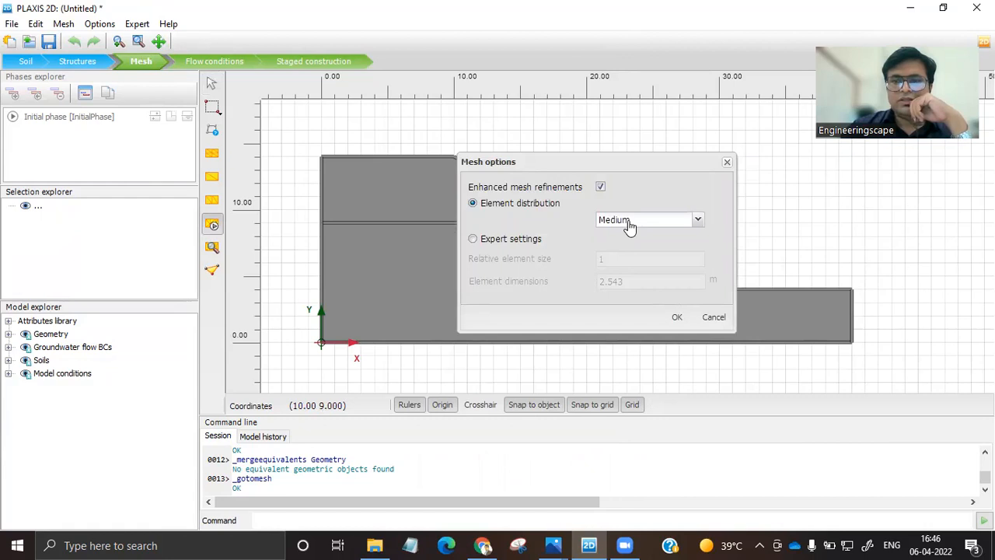
click(673, 225)
click(670, 226)
click(663, 225)
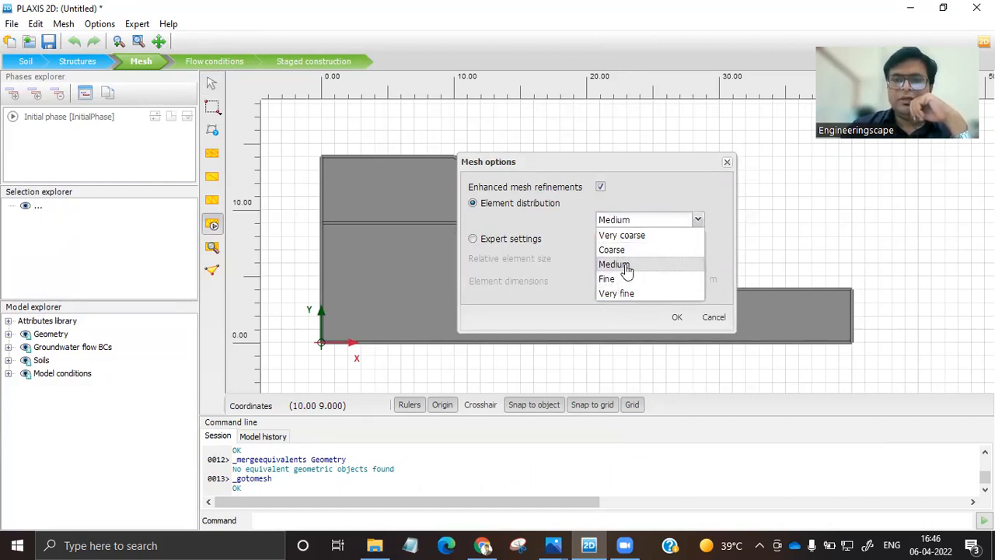
click(626, 267)
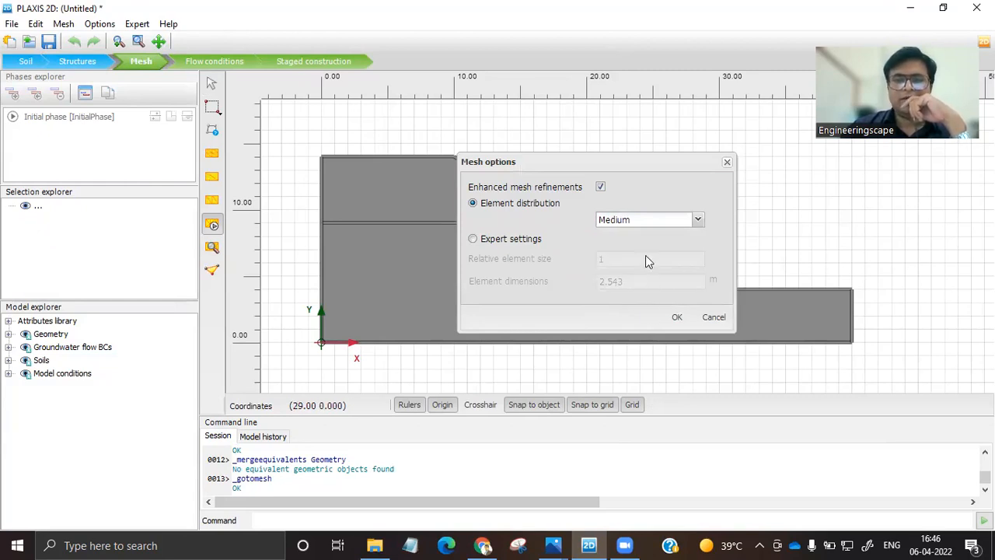
click(679, 318)
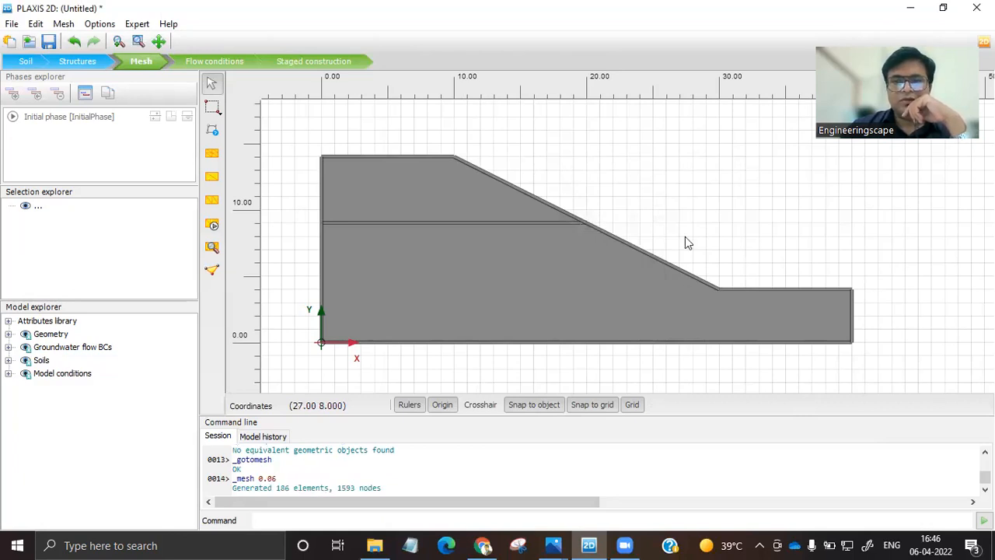
- View the generated mesh of both soil layers in PLAXIS 2D Output, and return to the model
click(211, 249)
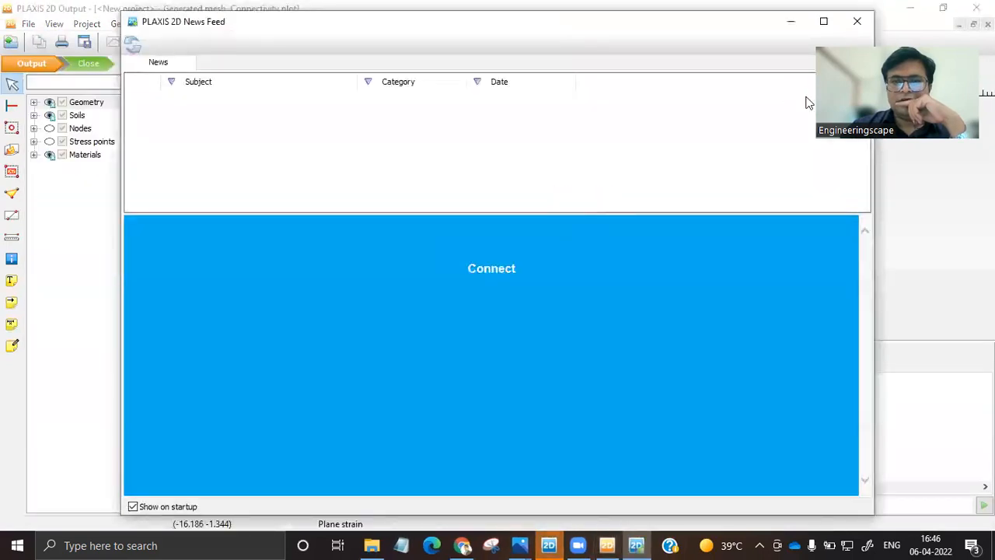
key(Escape)
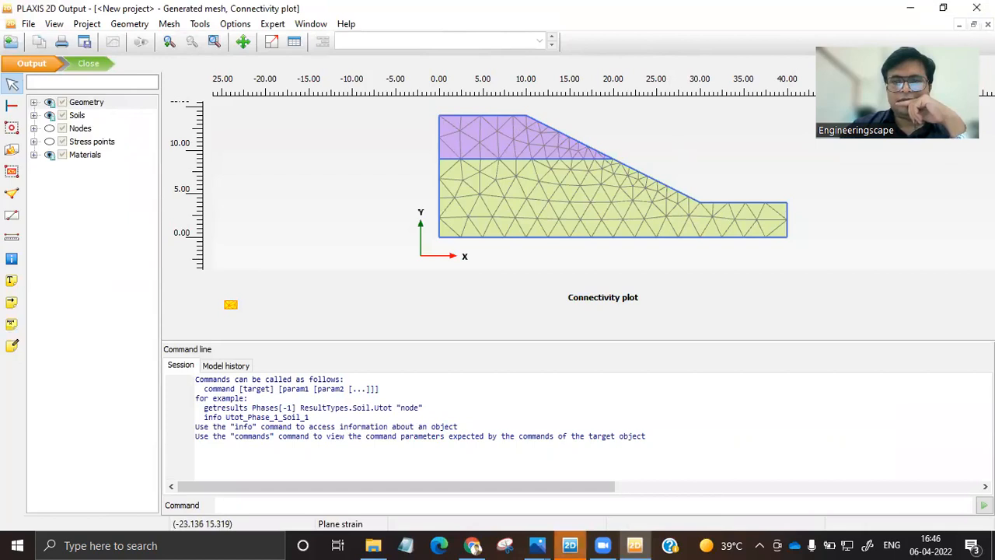
key(alt+F4)
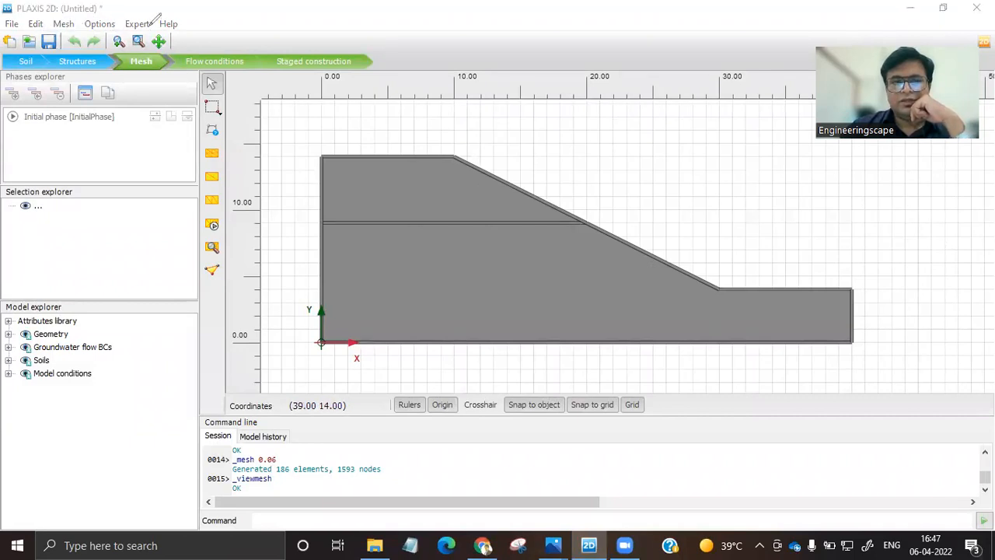
- Save the project as SLOPE TUTORIAL in the tutorial folder
mouse_move(138, 3)
mouse_down()
mouse_move(22, 25)
mouse_move(9, 12)
mouse_move(107, 48)
mouse_move(131, 15)
mouse_move(46, 29)
mouse_move(10, 8)
mouse_move(7, 30)
mouse_move(90, 33)
mouse_move(131, 13)
mouse_move(117, 9)
mouse_up()
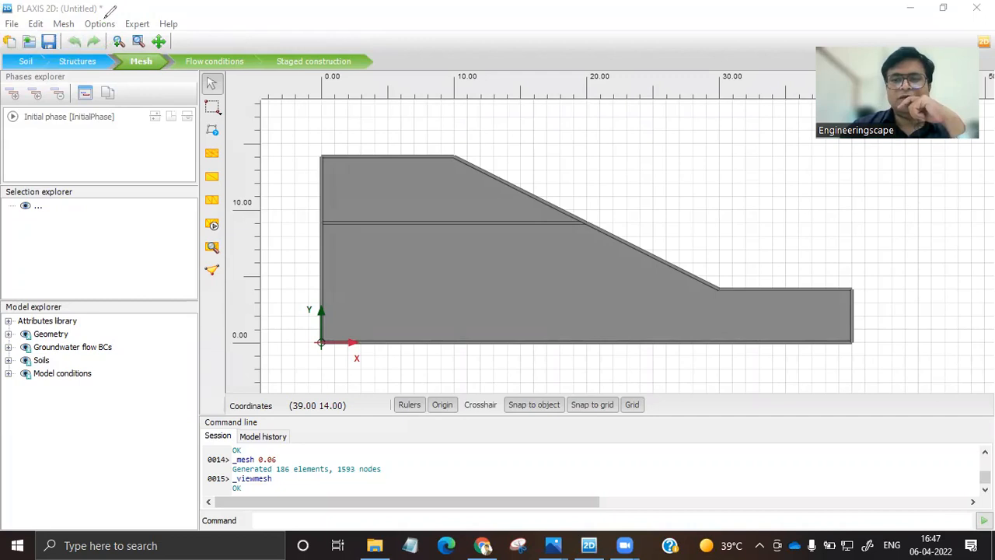
click(49, 43)
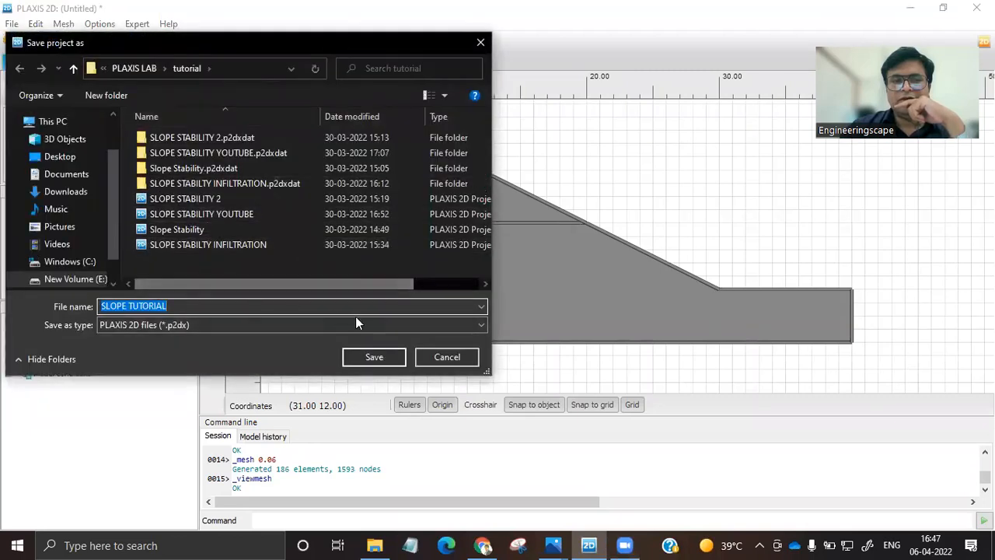
click(380, 355)
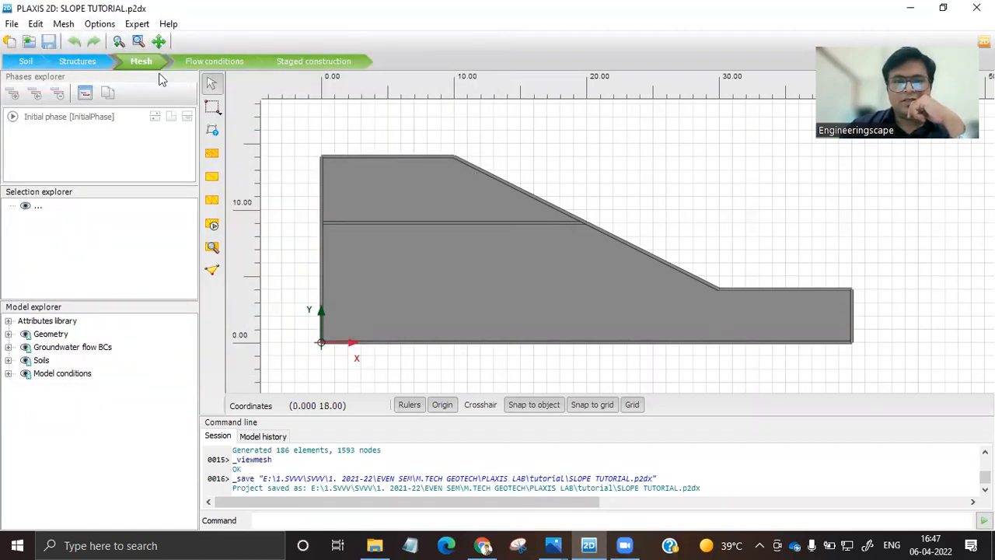
- Set the initial phase's calculation type to Gravity loading for the staged construction
click(211, 65)
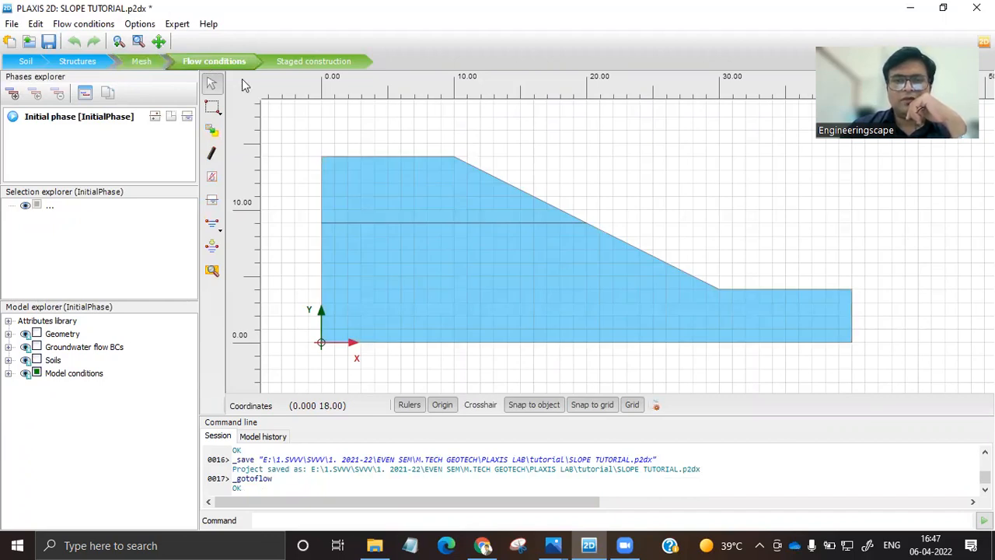
click(305, 59)
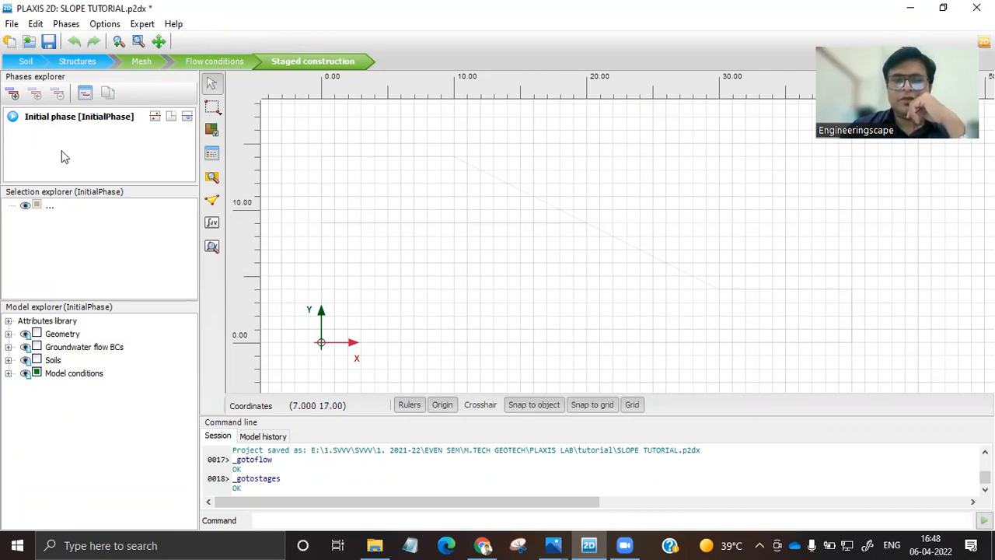
double_click(65, 121)
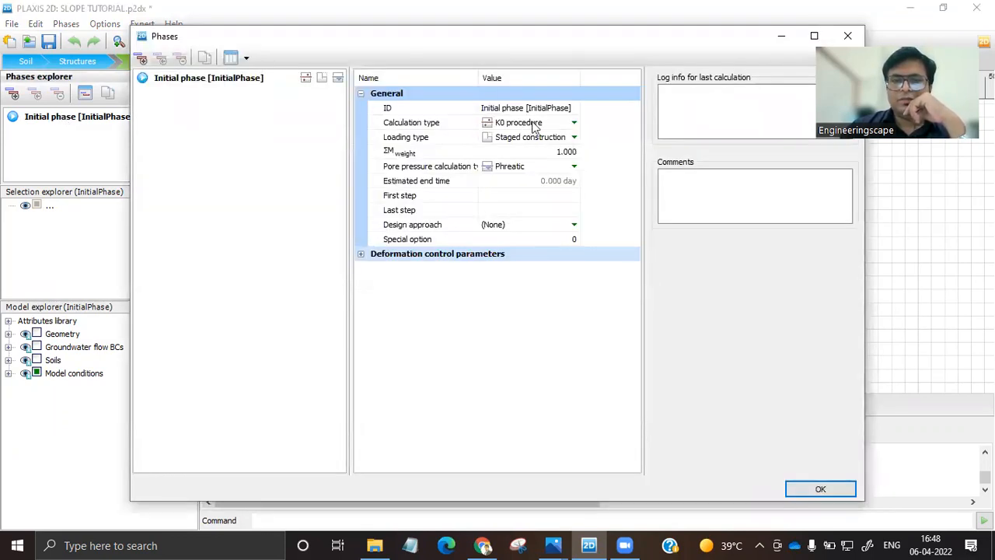
click(550, 122)
click(549, 122)
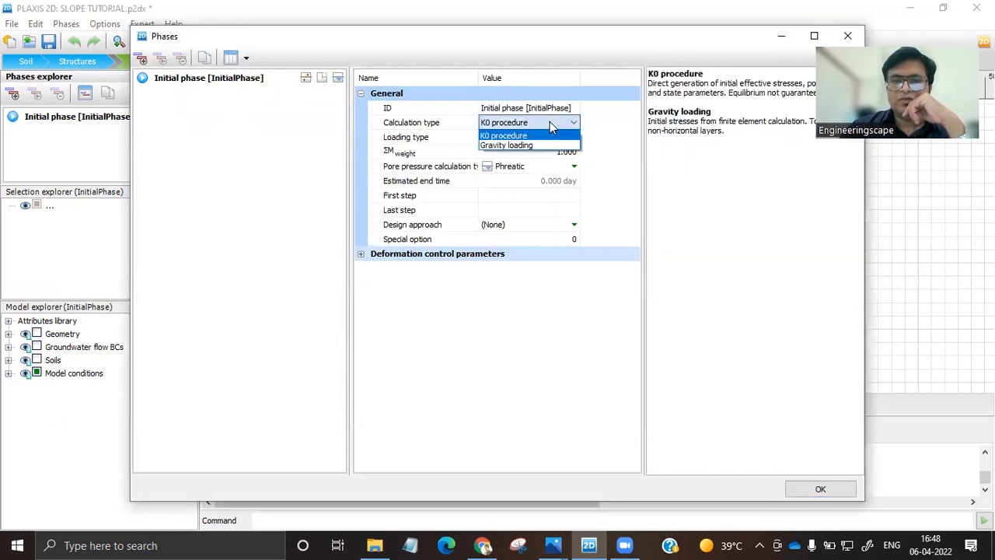
click(756, 39)
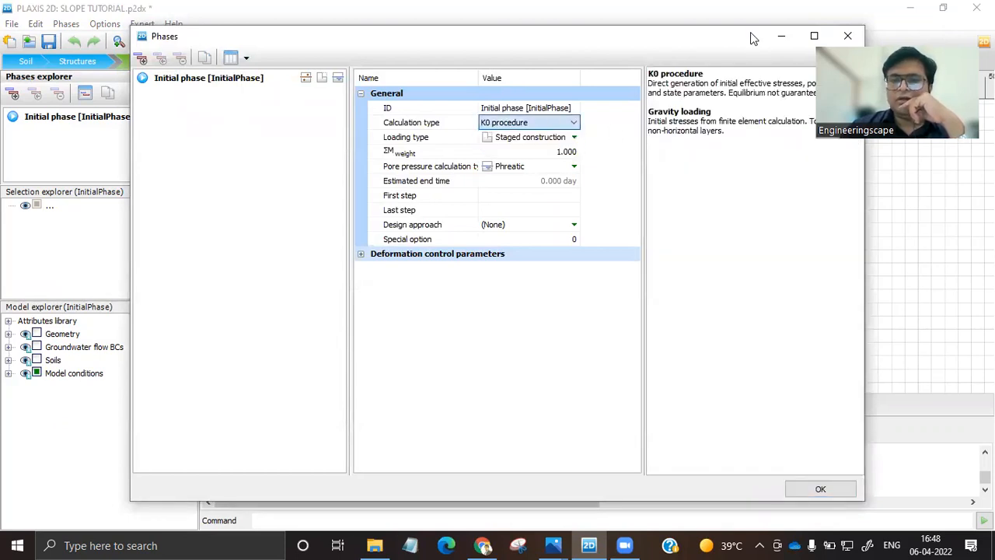
drag(709, 39, 582, 36)
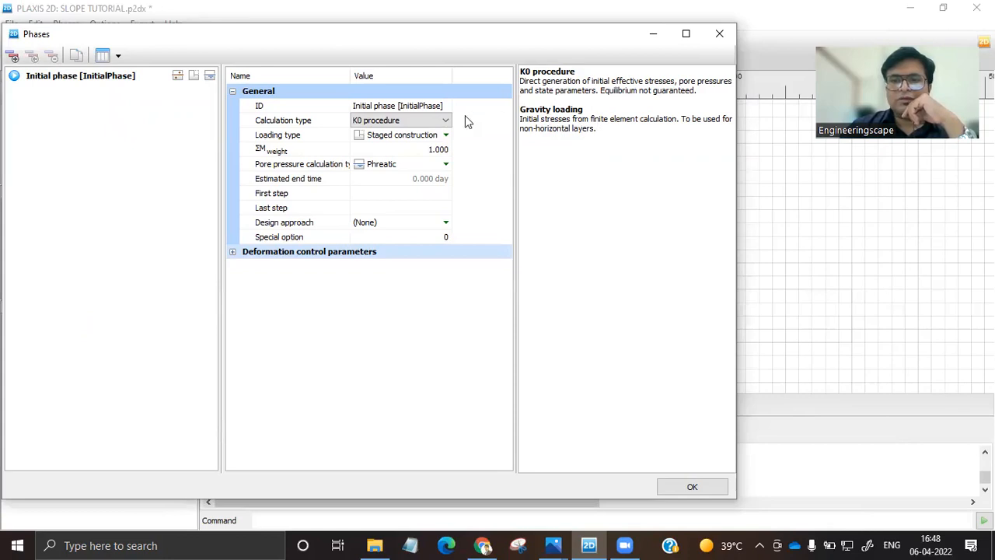
click(426, 124)
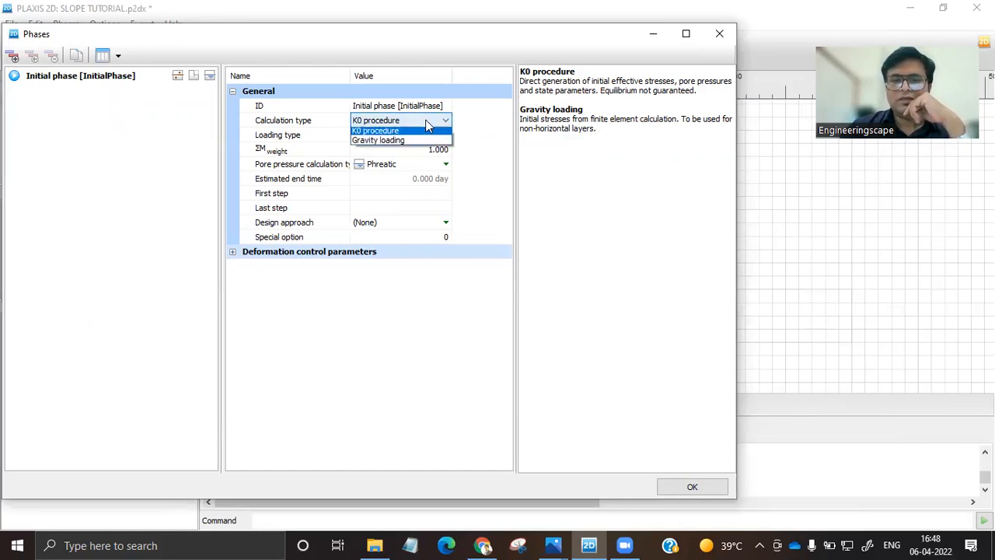
click(386, 143)
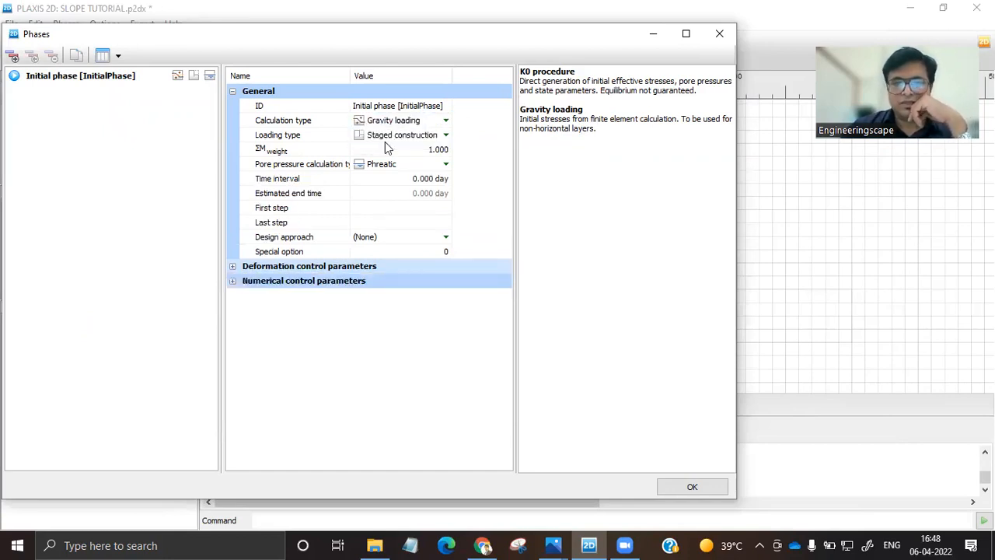
click(688, 485)
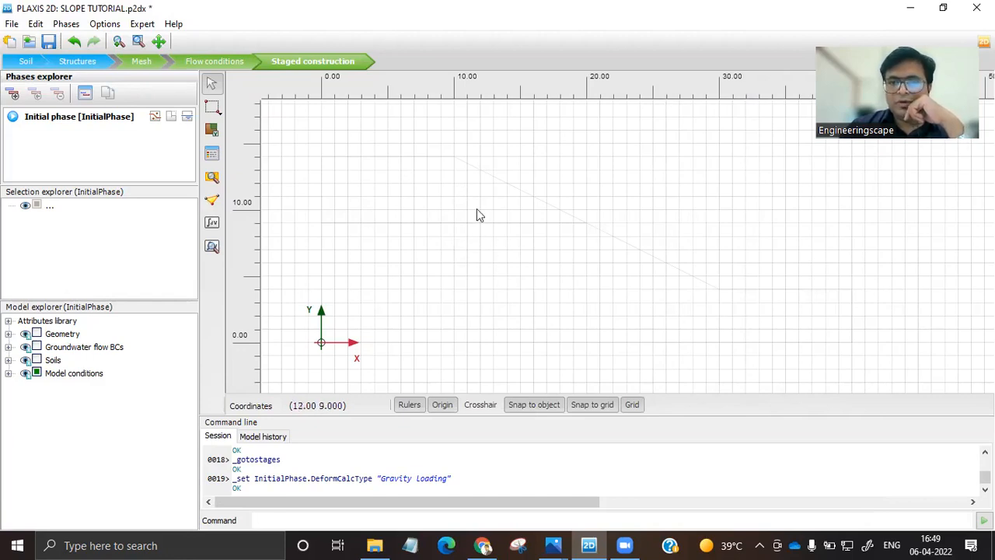
- Activate the lower and upper soil polygons of the slope in the initial phase
click(489, 267)
right_click(489, 267)
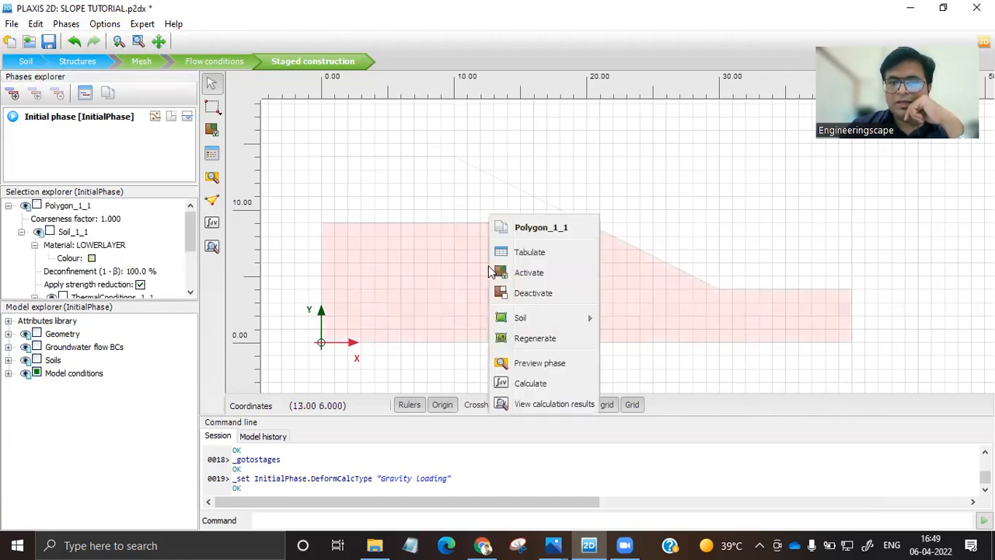
click(530, 274)
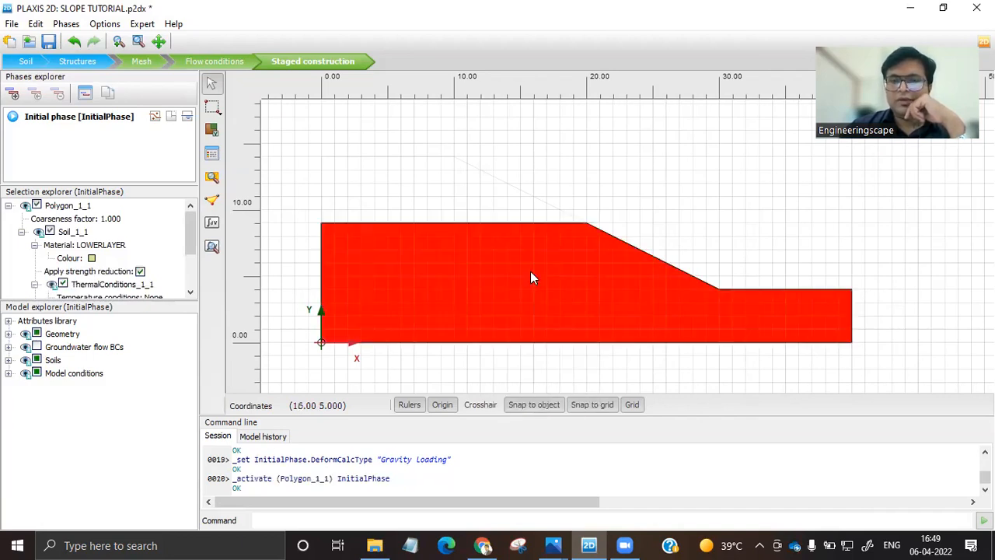
click(430, 193)
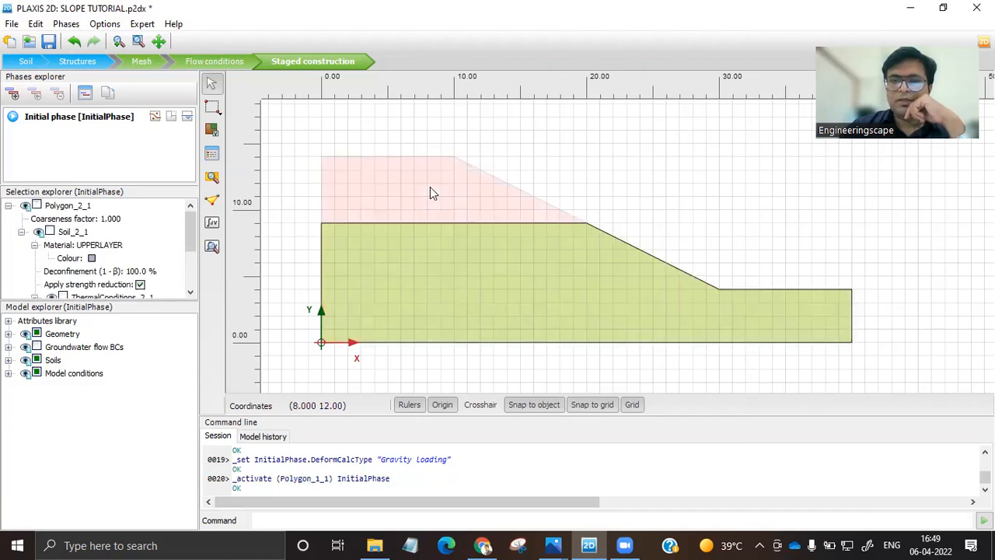
right_click(431, 188)
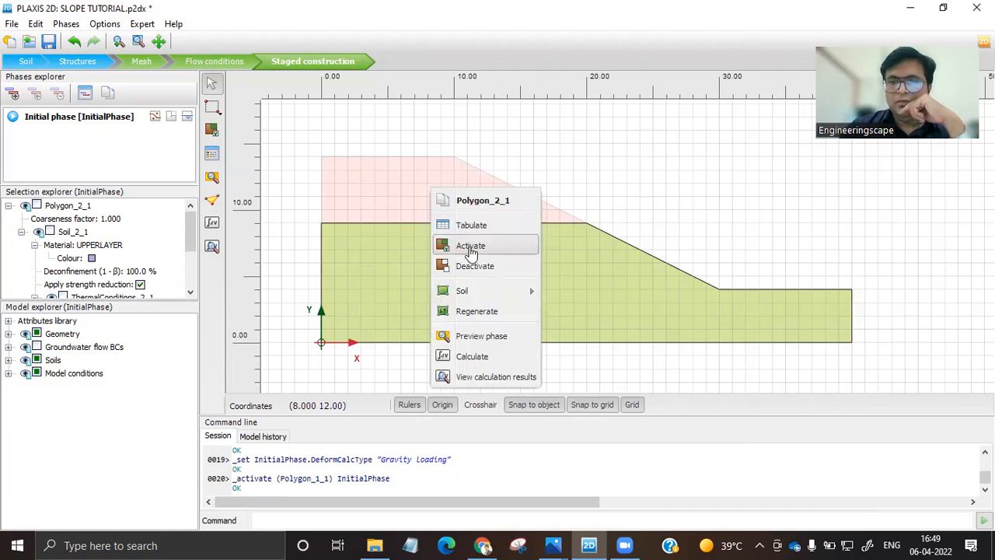
click(470, 249)
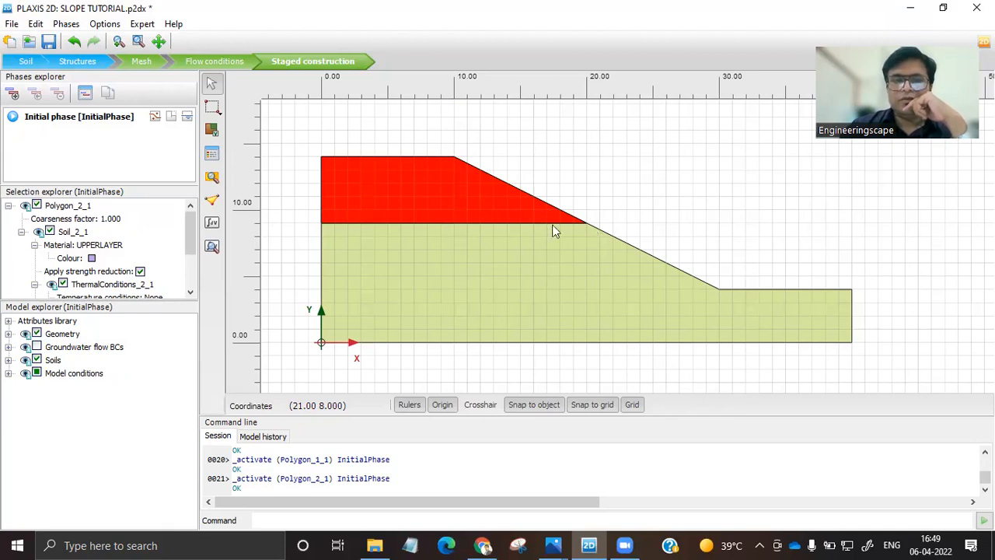
- Add a calculation phase after the initial phase, name it DEFORMATION, and keep its calculation type as Plastic
click(13, 95)
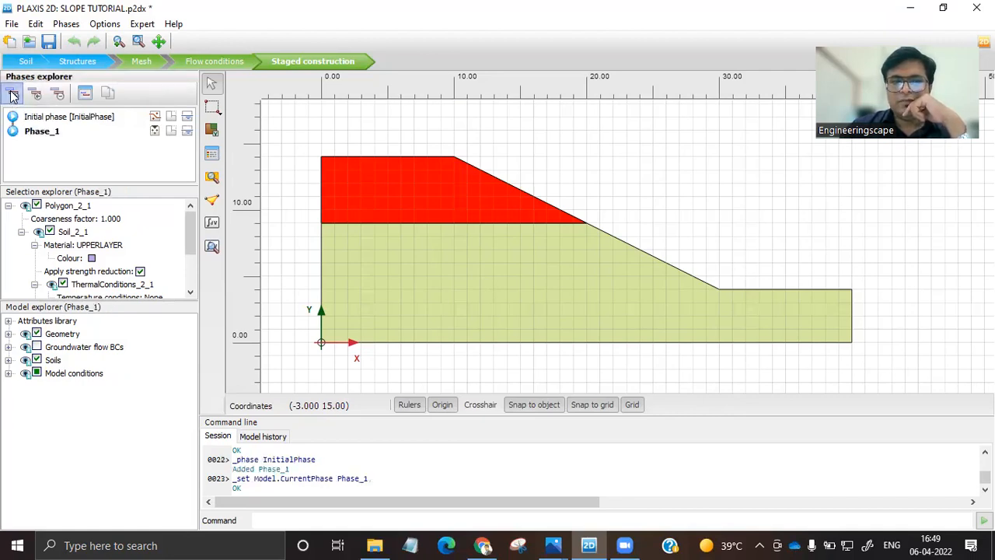
double_click(43, 131)
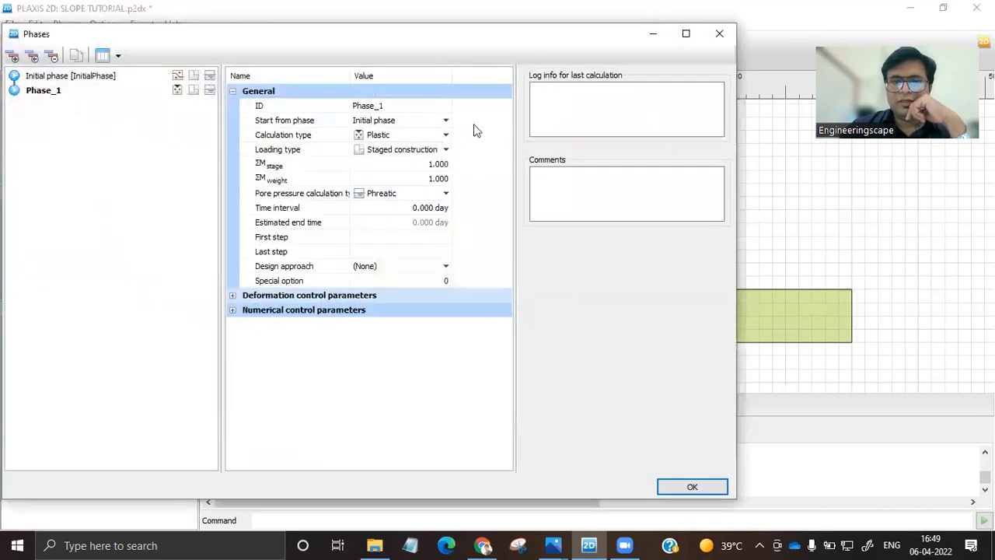
click(393, 106)
text(DEFORMATION)
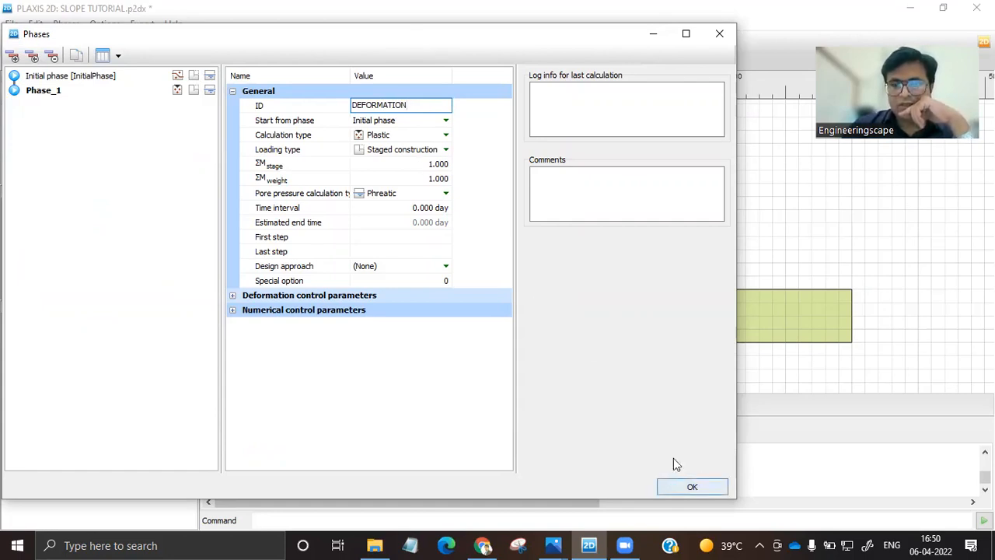
click(404, 138)
click(400, 138)
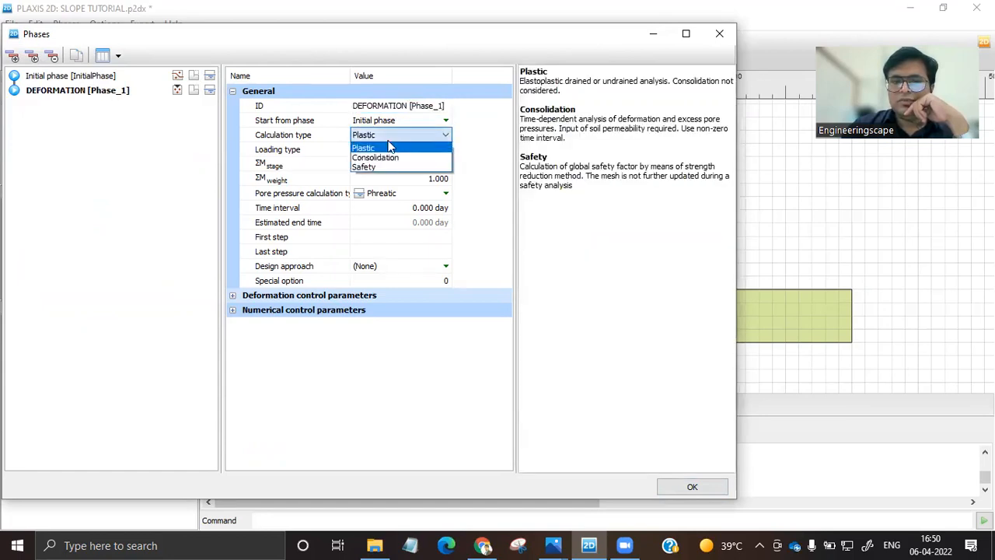
click(379, 147)
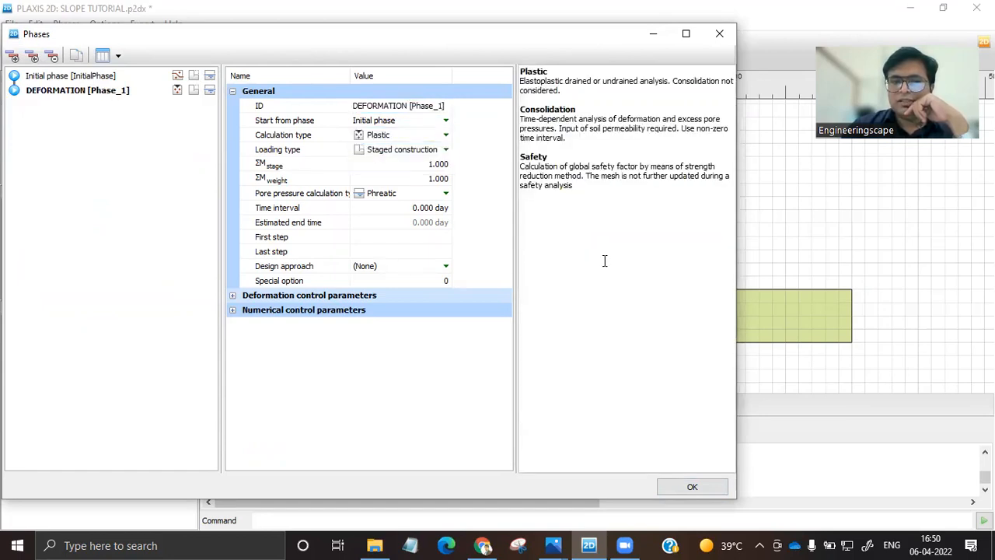
click(690, 487)
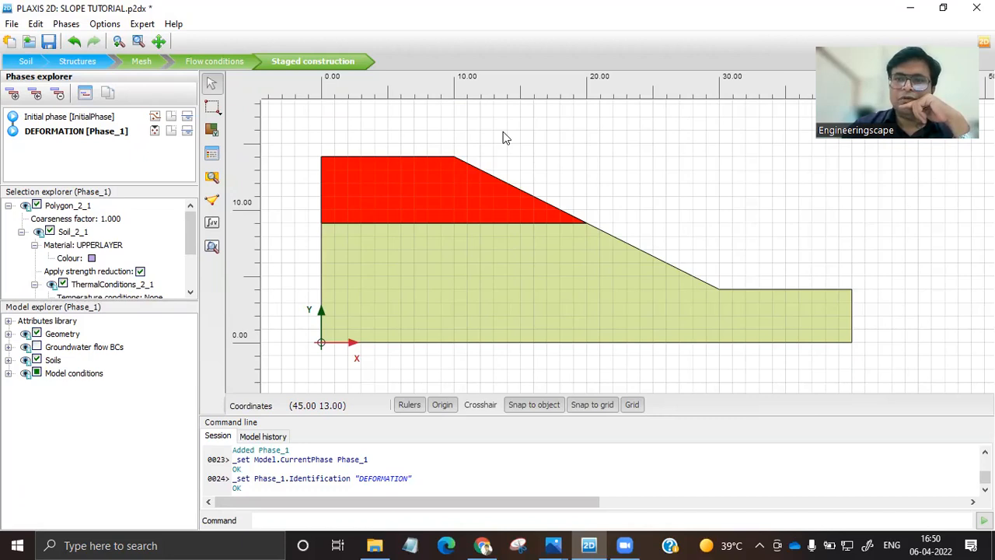
- Add a second phase branching from the initial phase, name it FS, and set its calculation type to Safety
click(47, 118)
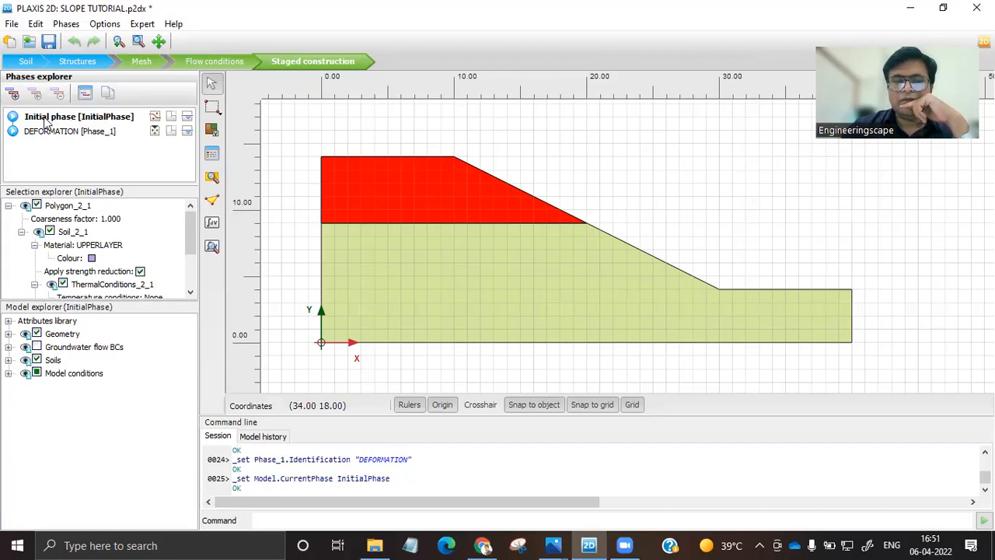
click(12, 95)
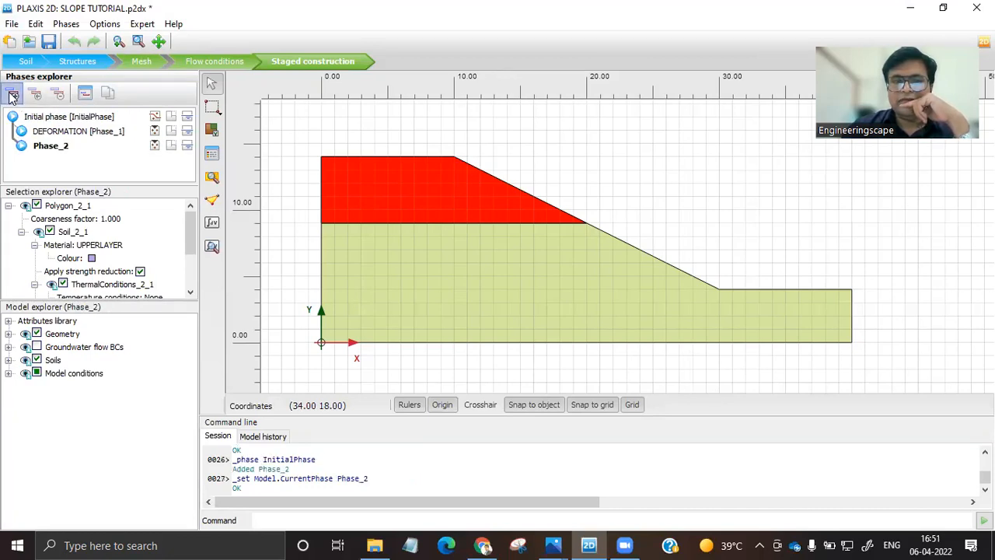
double_click(49, 147)
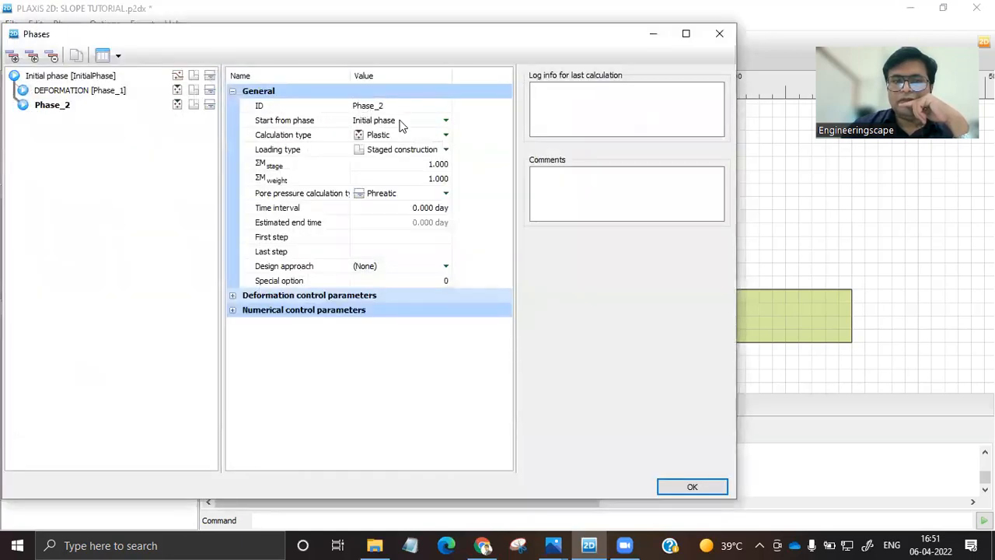
click(389, 106)
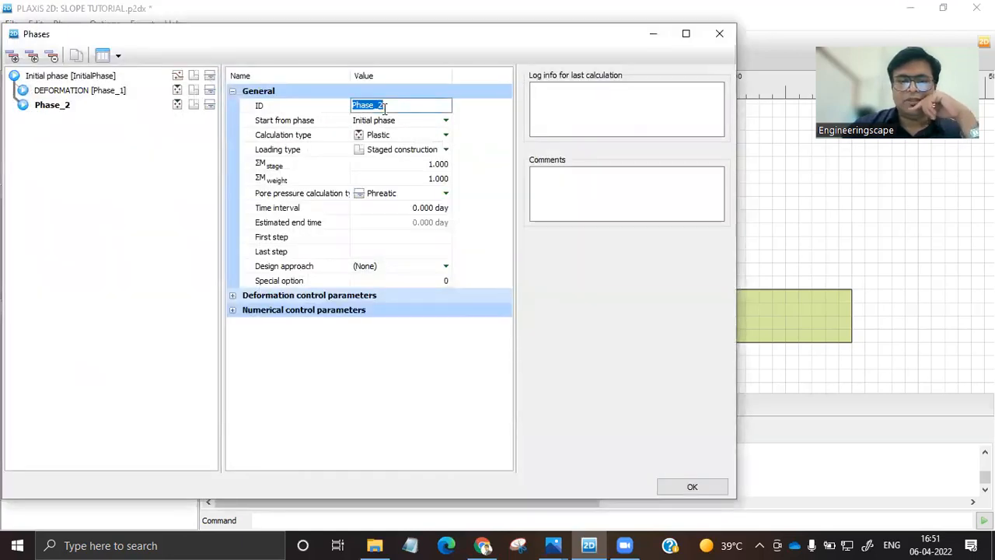
text(FS)
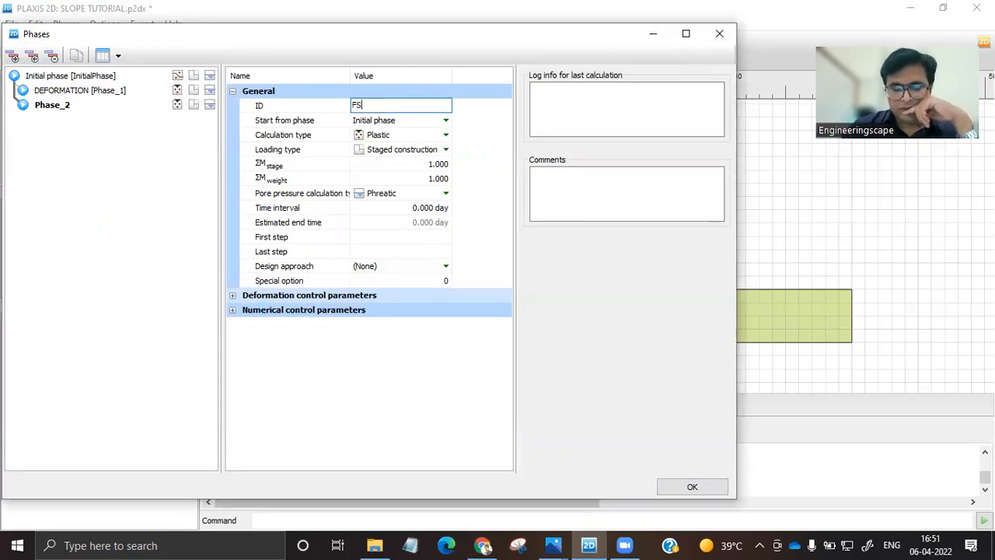
click(394, 136)
click(394, 138)
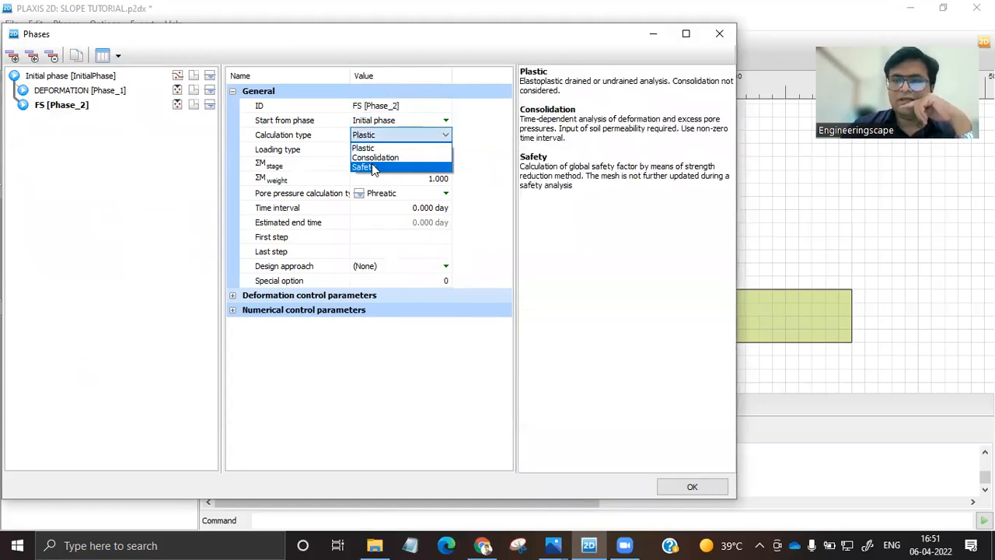
click(373, 168)
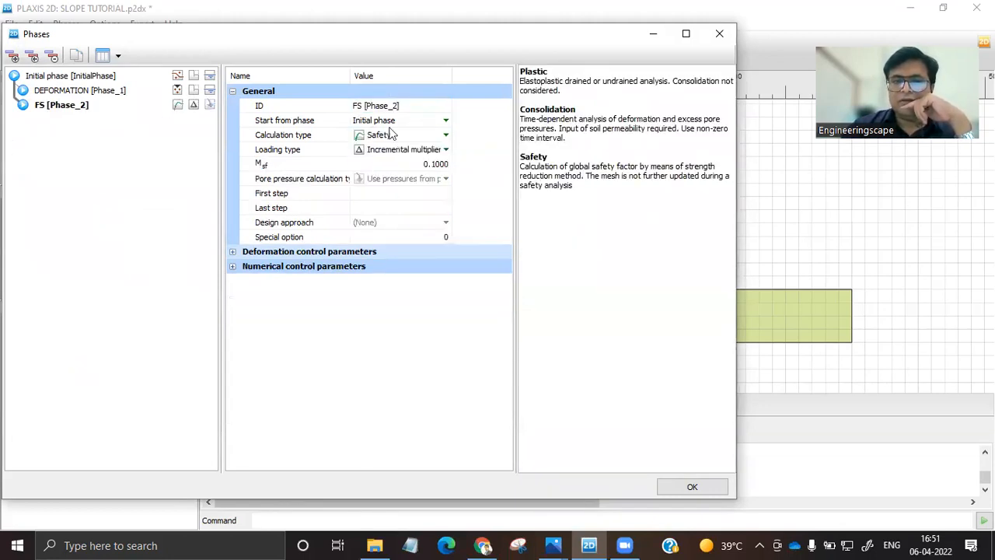
click(678, 486)
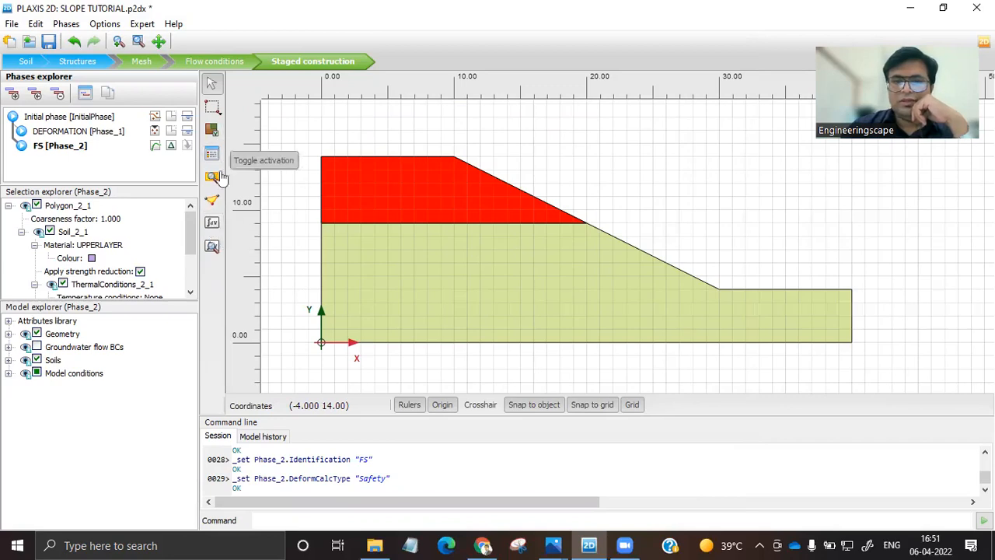
- Calculate all phases without selecting curve points, and open the FS phase's deformed mesh enlarged in PLAXIS 2D Output
click(214, 224)
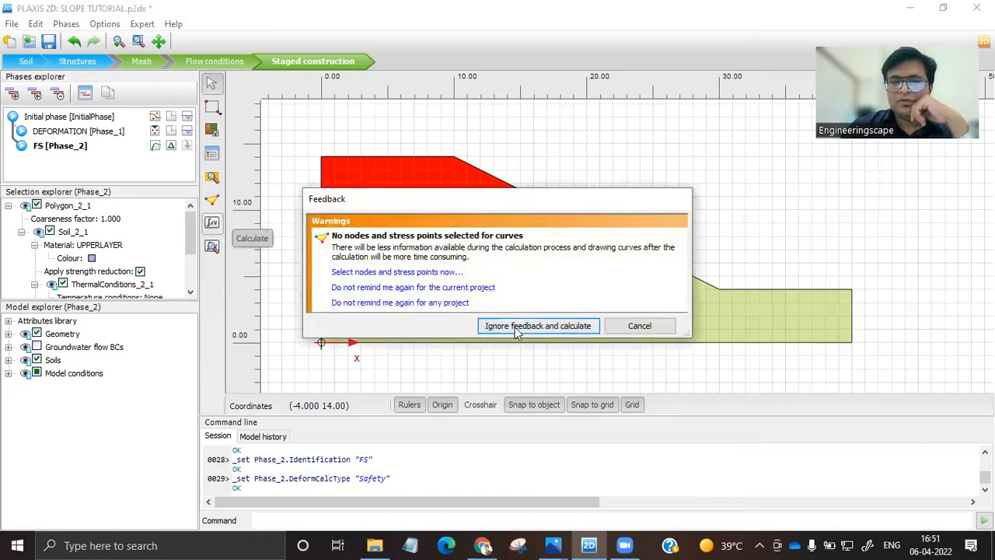
click(515, 327)
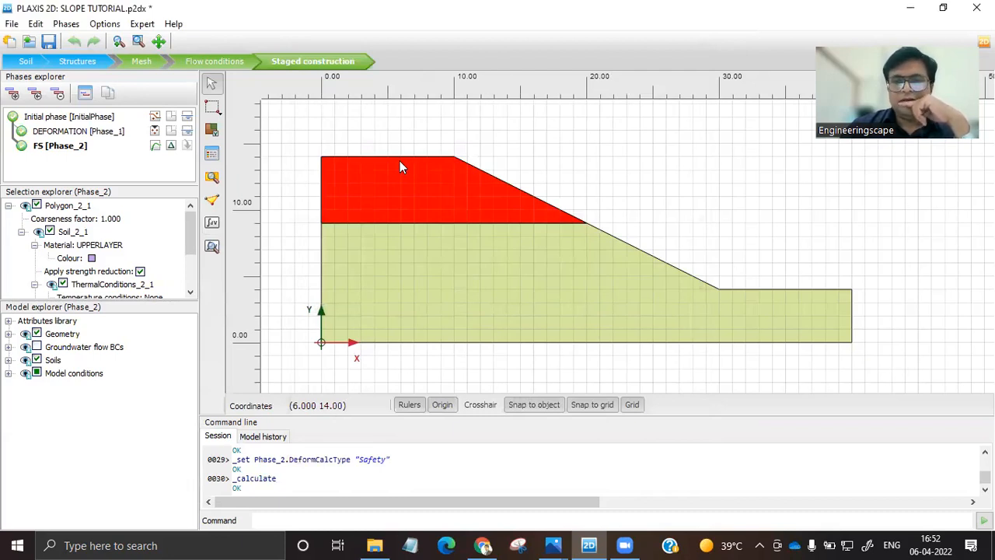
click(212, 247)
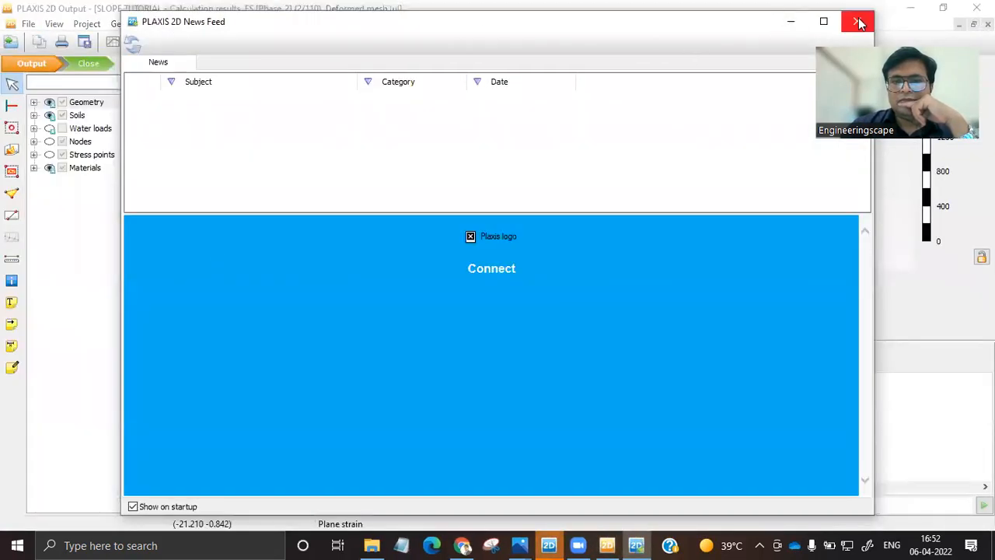
click(859, 23)
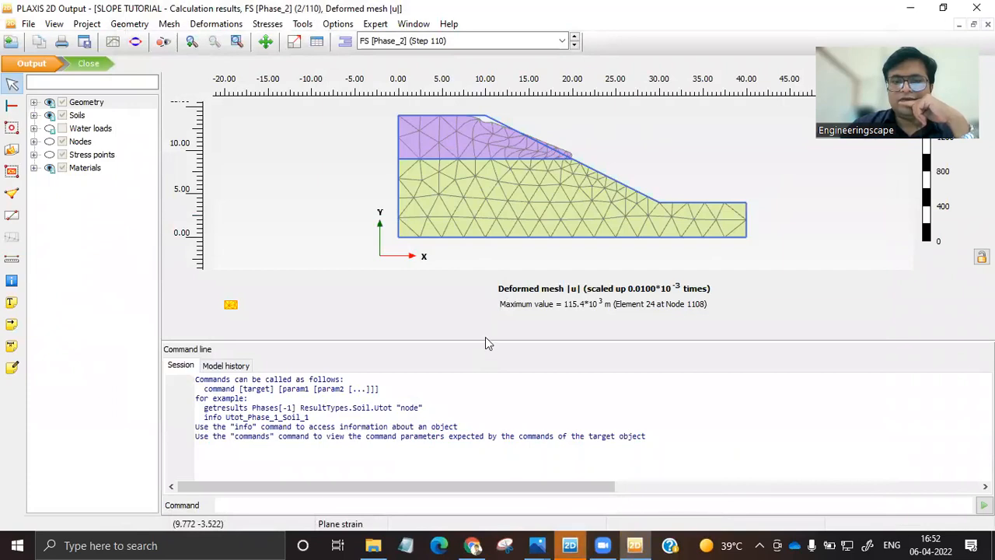
drag(487, 340, 466, 464)
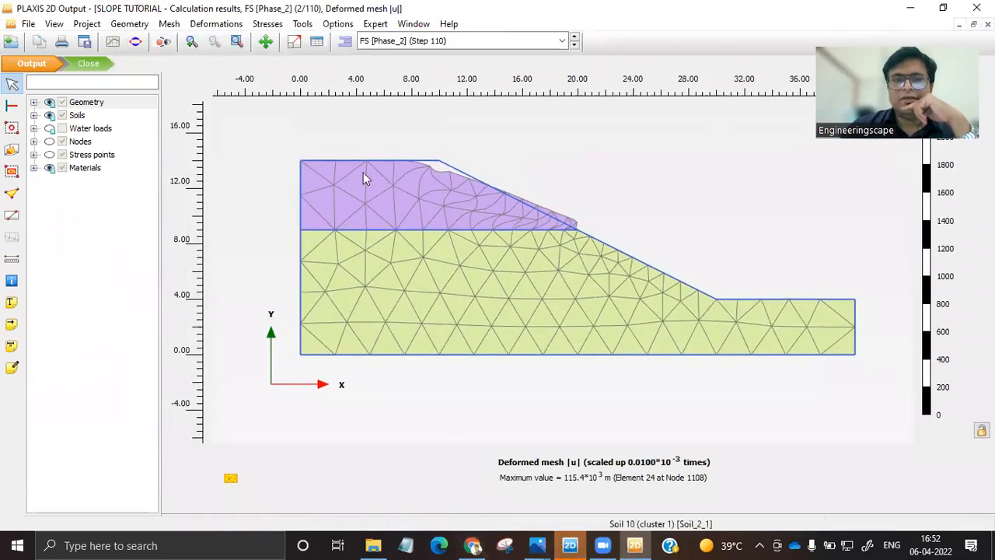
- Display the total displacements |u| of the FS phase
click(398, 44)
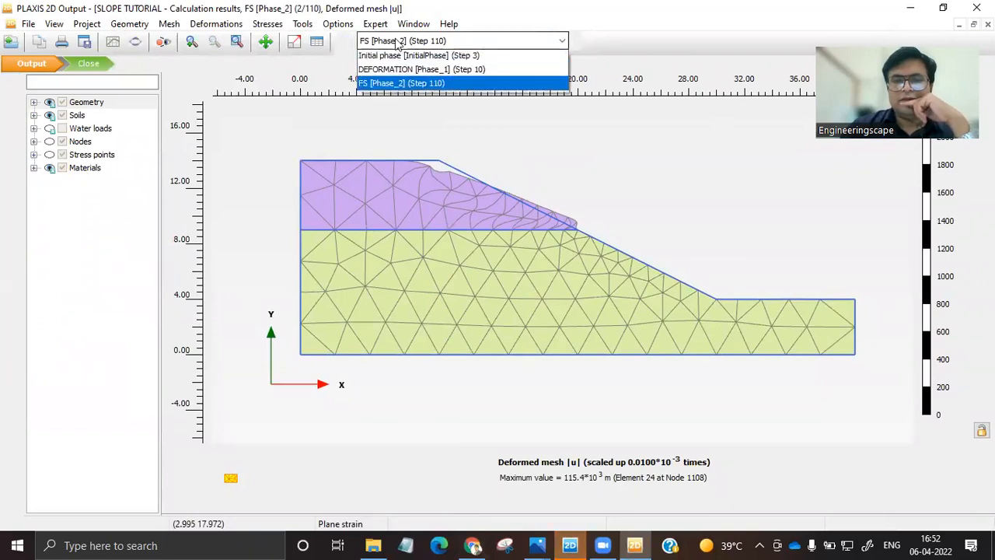
click(387, 88)
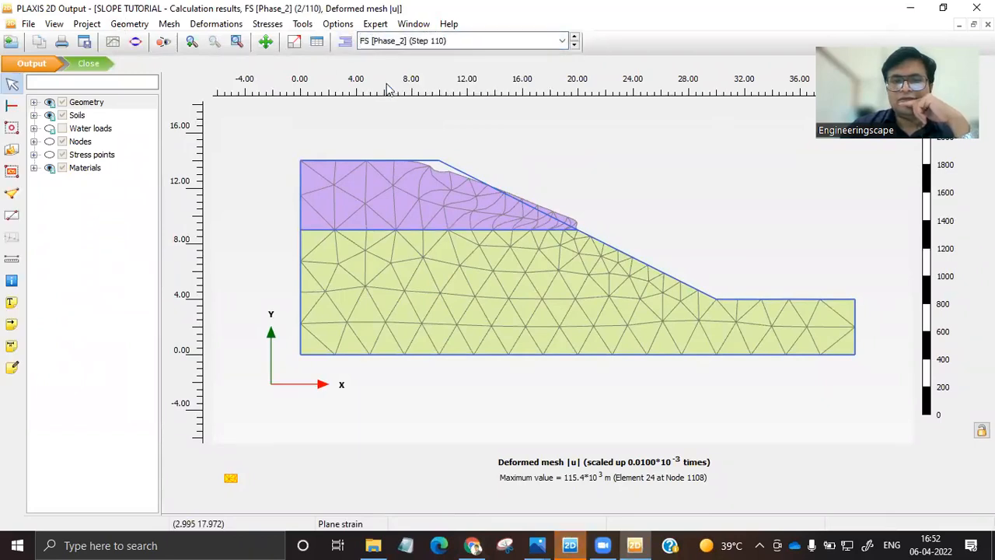
click(216, 27)
mouse_move(236, 67)
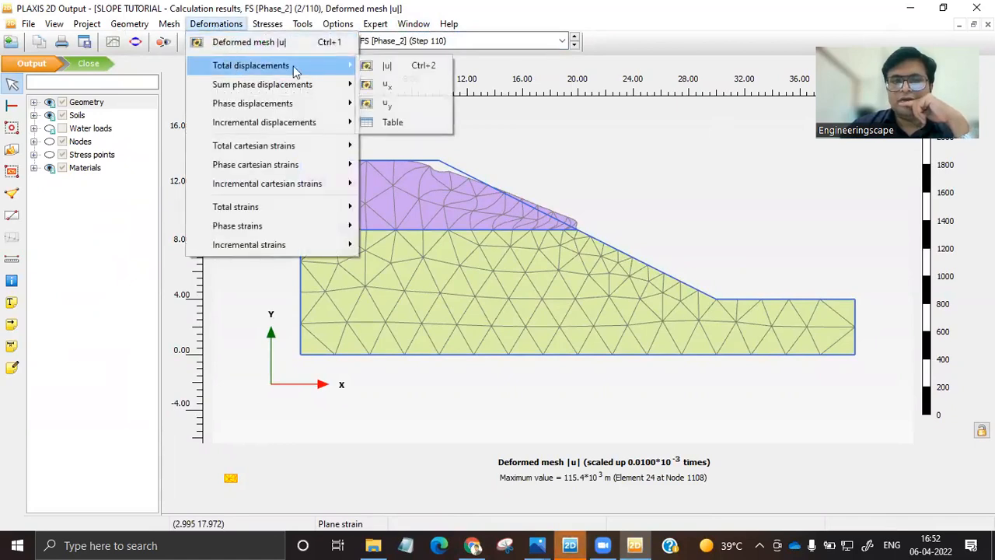
click(393, 68)
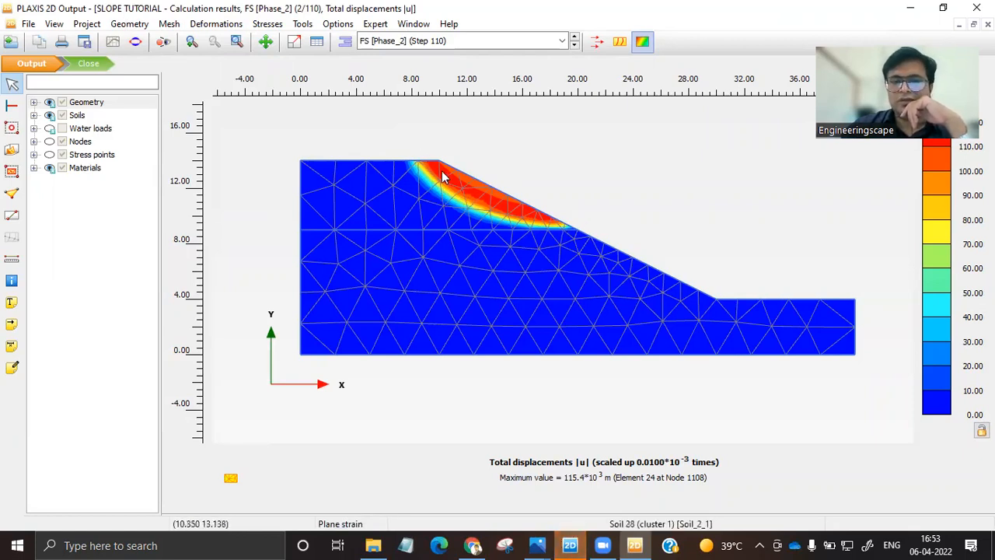
- Examine the total displacements of the DEFORMATION phase up close, and return to the FS phase's displacement plot
click(489, 40)
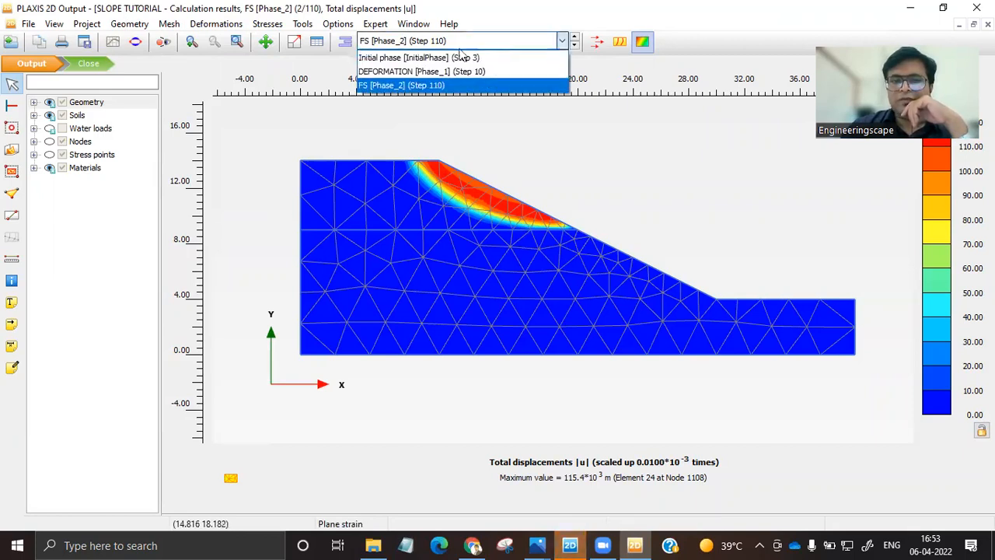
click(400, 71)
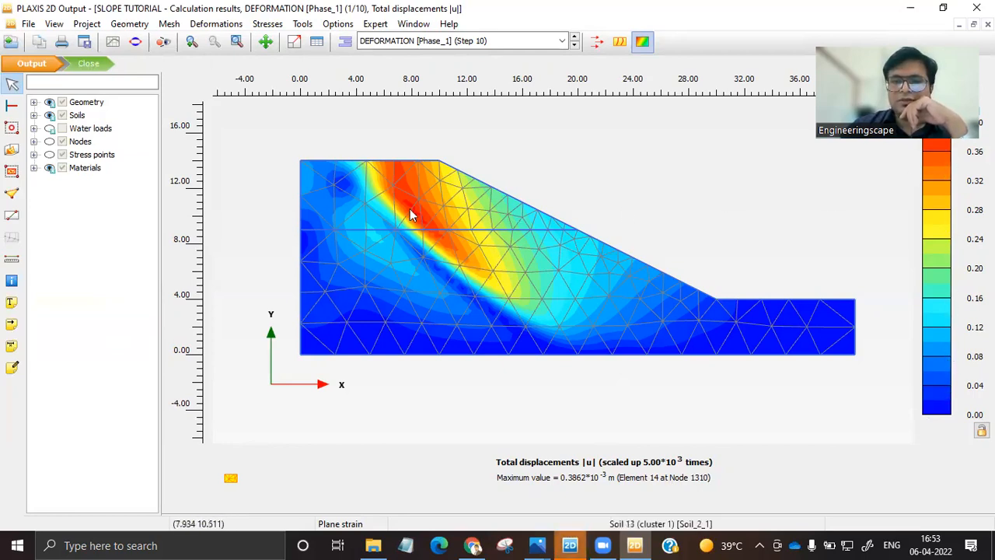
scroll(410, 209, up, 2)
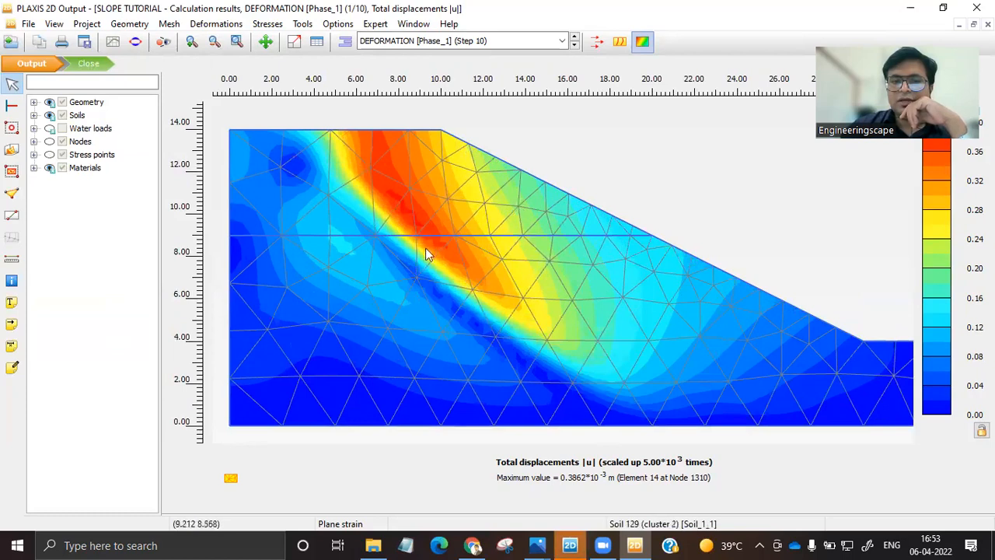
scroll(400, 203, down, 2)
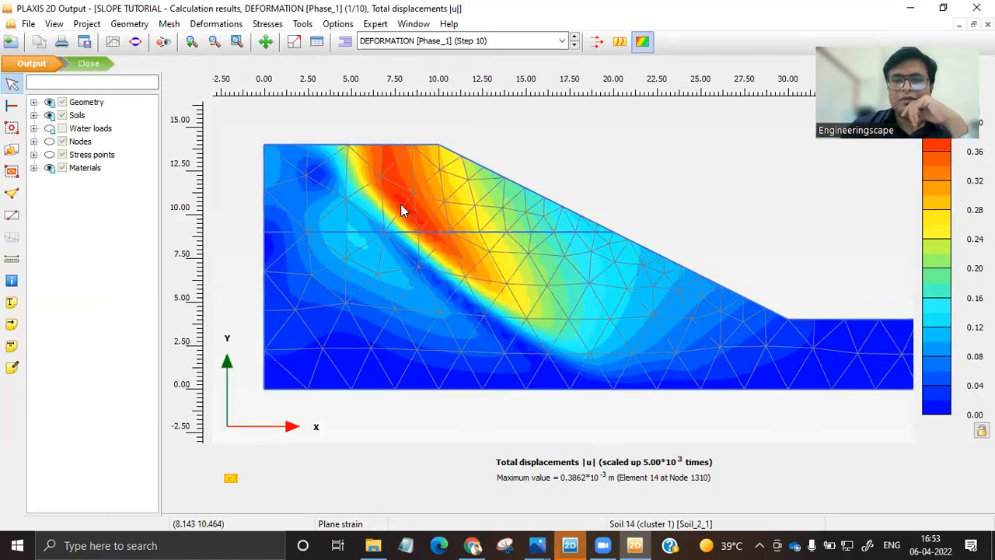
scroll(400, 204, down, 1)
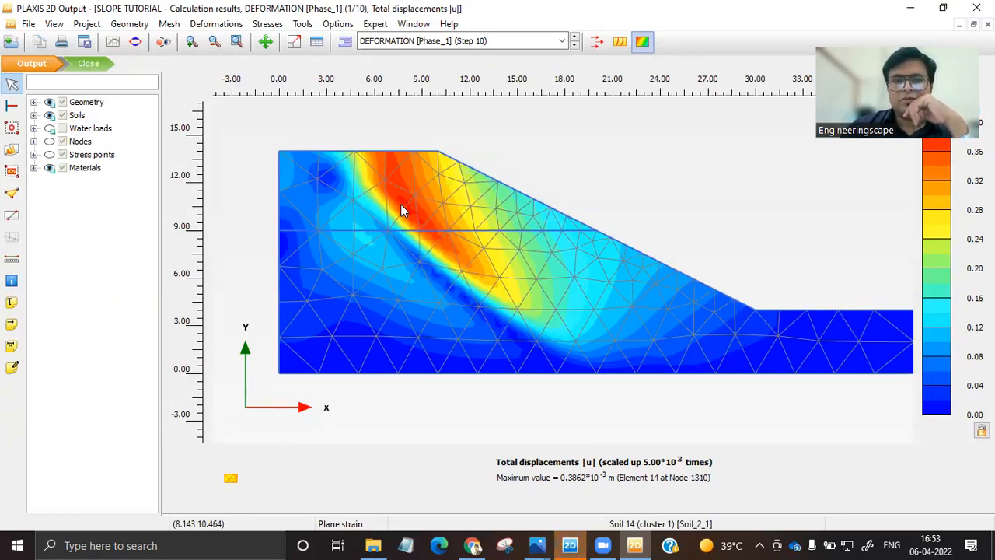
click(451, 40)
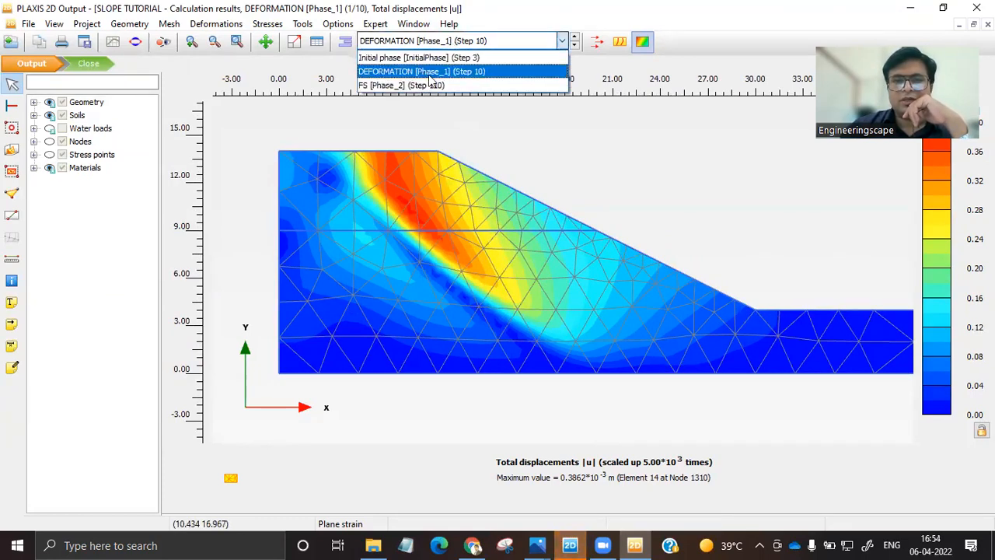
click(406, 86)
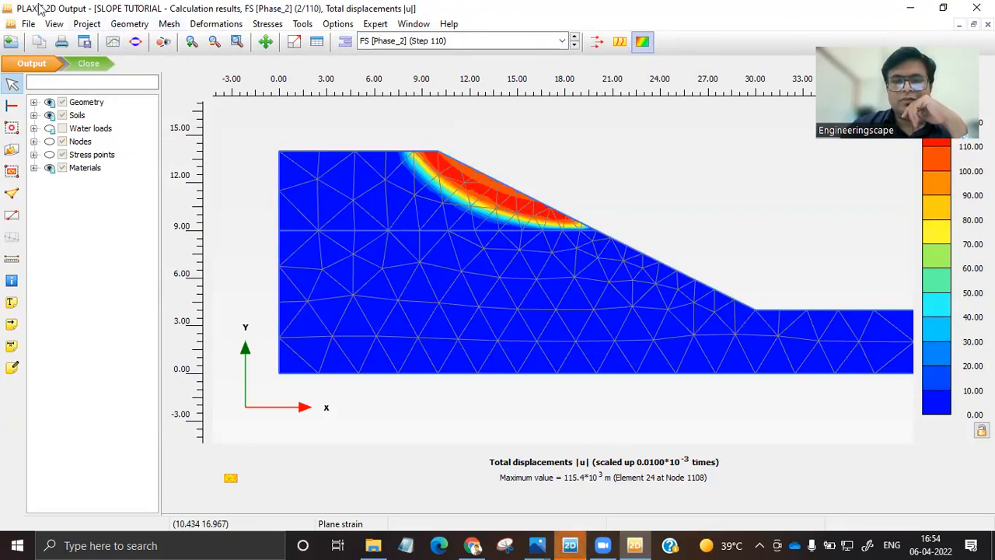
- Generate a new chart with Step on the X-axis and the project multiplier ΣMsf on the Y-axis
click(117, 48)
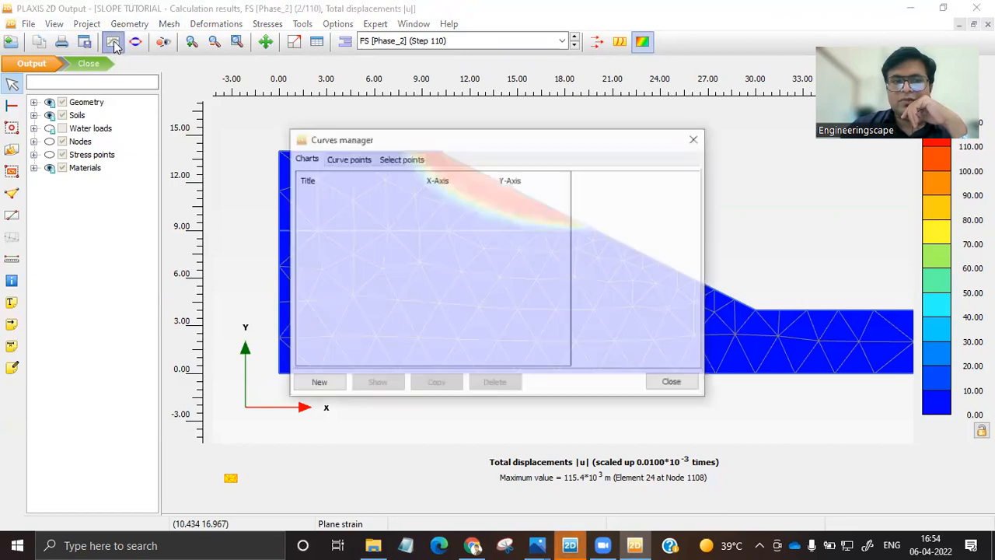
click(315, 386)
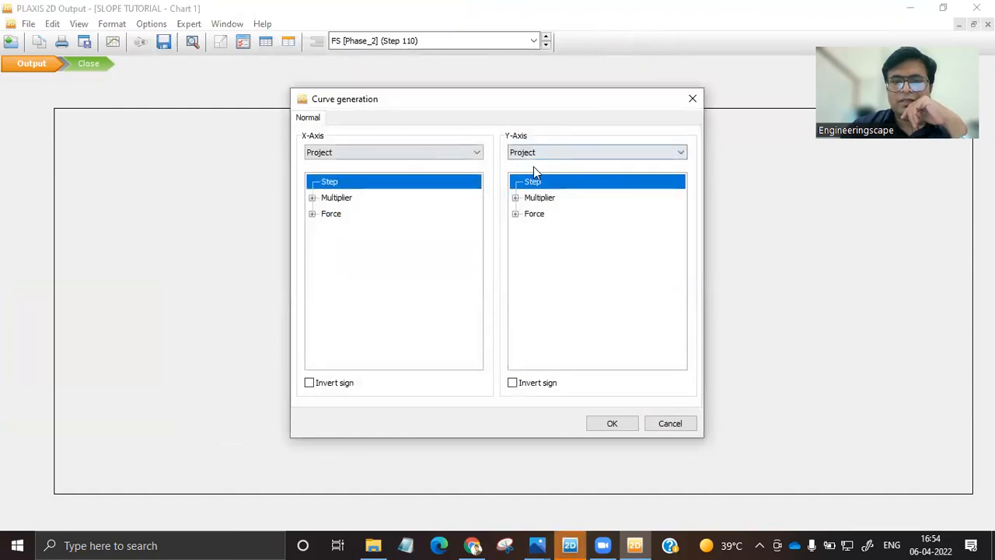
click(515, 197)
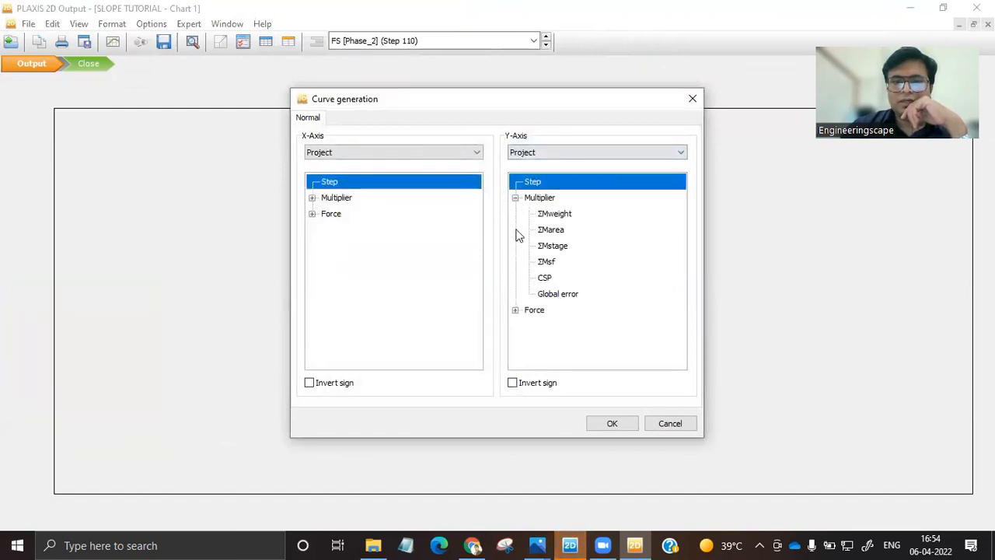
click(548, 262)
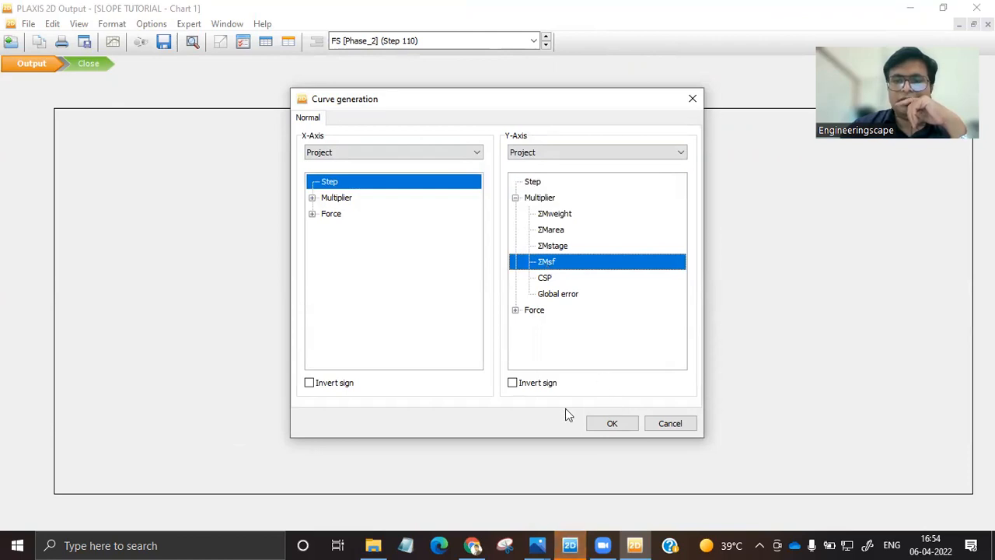
click(621, 428)
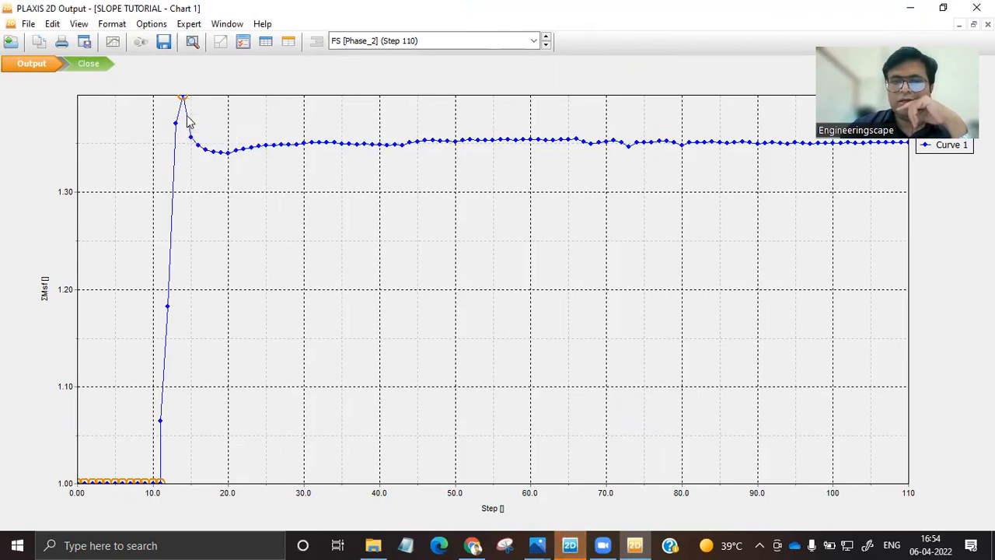
- Inspect the ΣMsf curve's data table through to its last step, and close the table
mouse_move(185, 103)
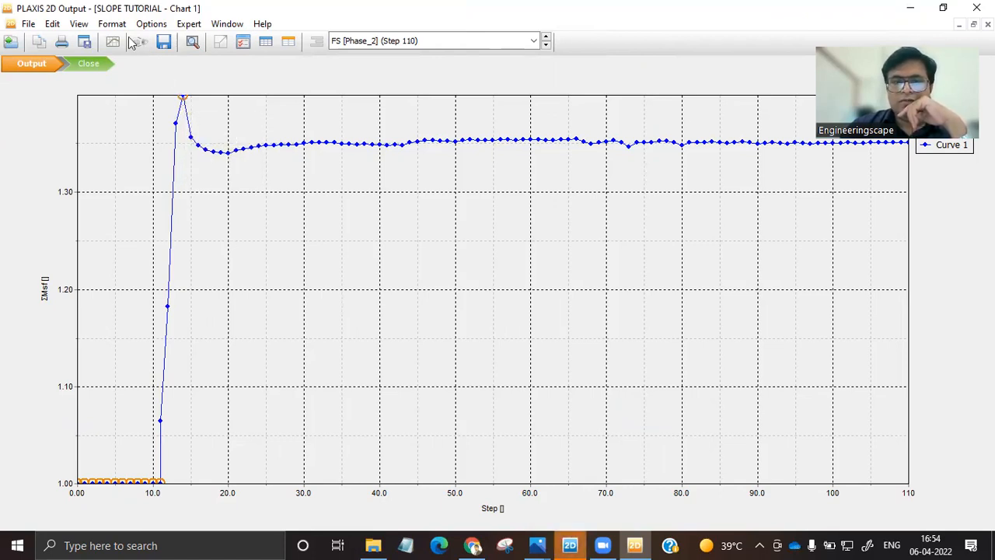
click(266, 43)
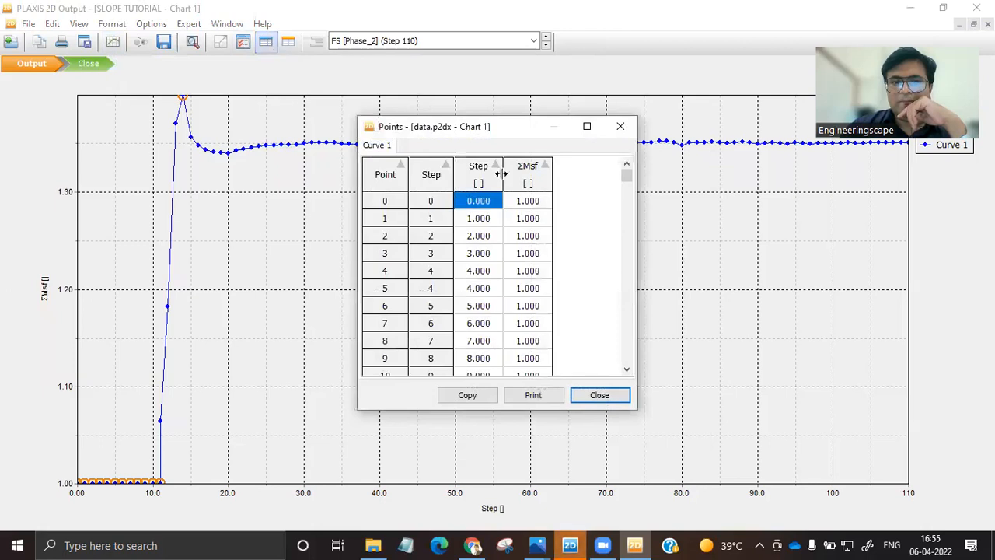
click(548, 218)
key(Down)
key(Down)
drag(628, 177, 626, 362)
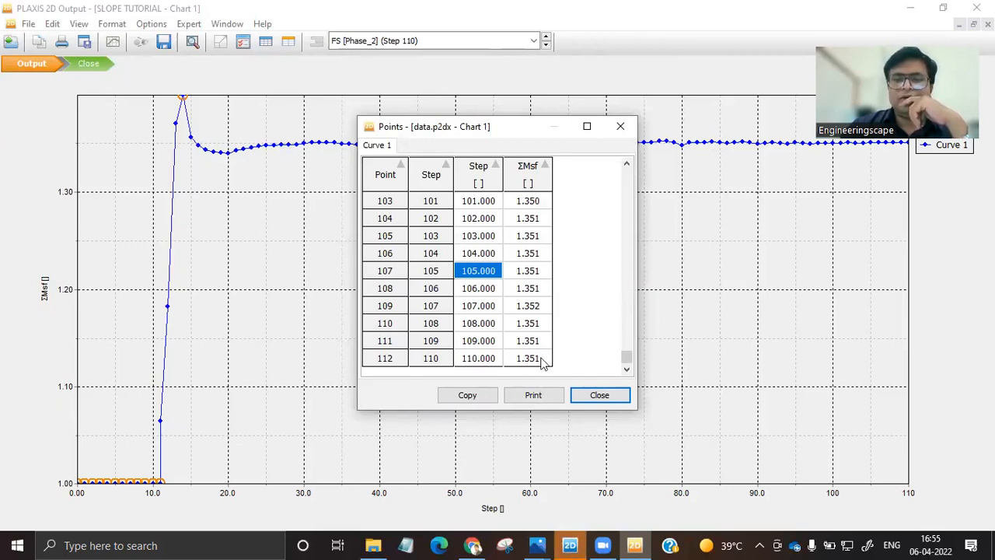
click(600, 396)
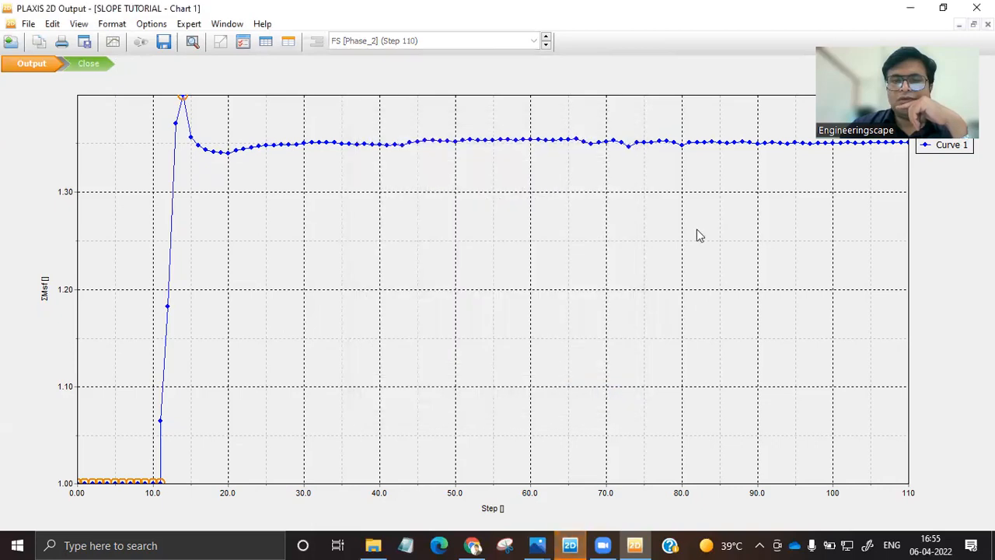
- Close PLAXIS 2D Output without saving the chart, and reopen the FS phase's calculation results from PLAXIS 2D Input, dismissing the news feed
click(976, 7)
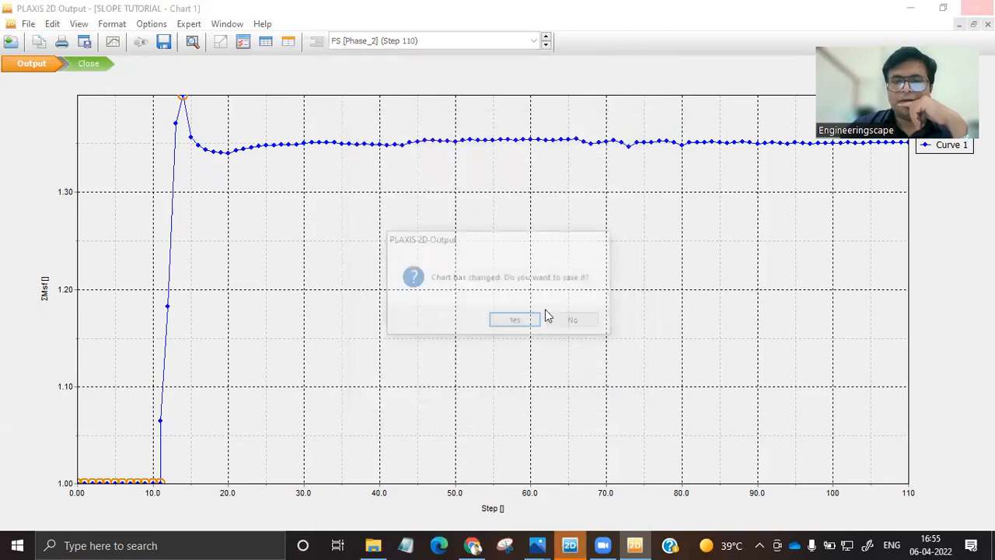
click(575, 324)
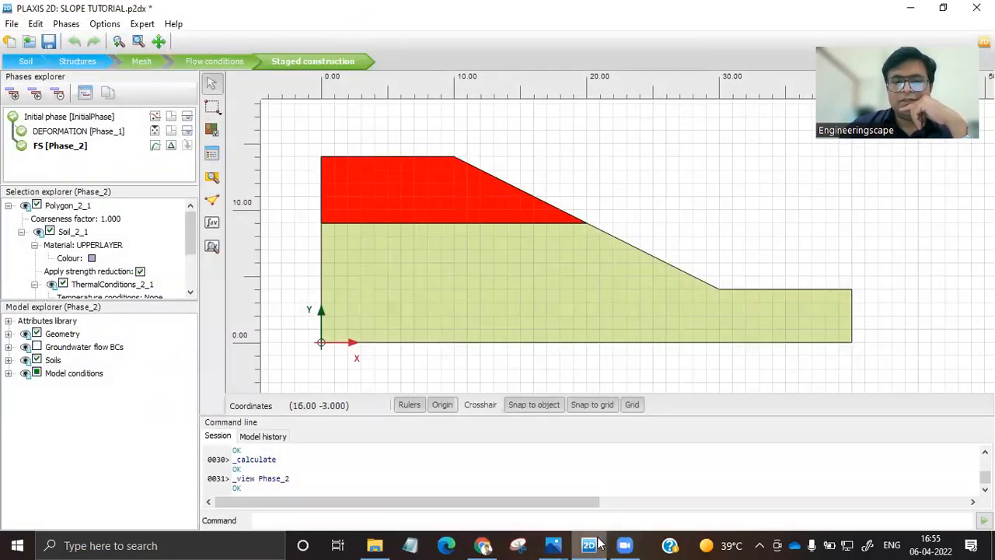
click(212, 246)
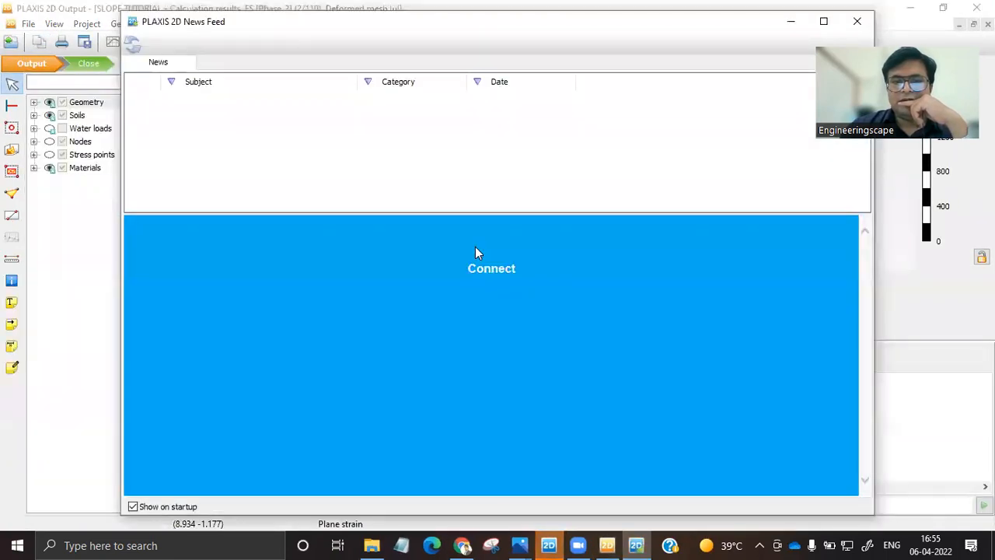
click(858, 23)
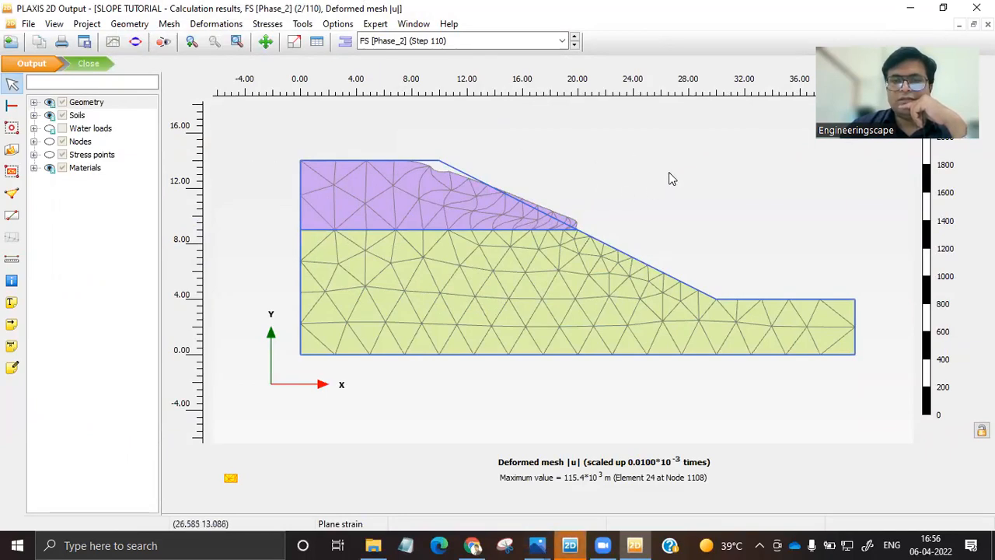
- Show the total displacements |u| for the FS phase in the reopened results
click(561, 41)
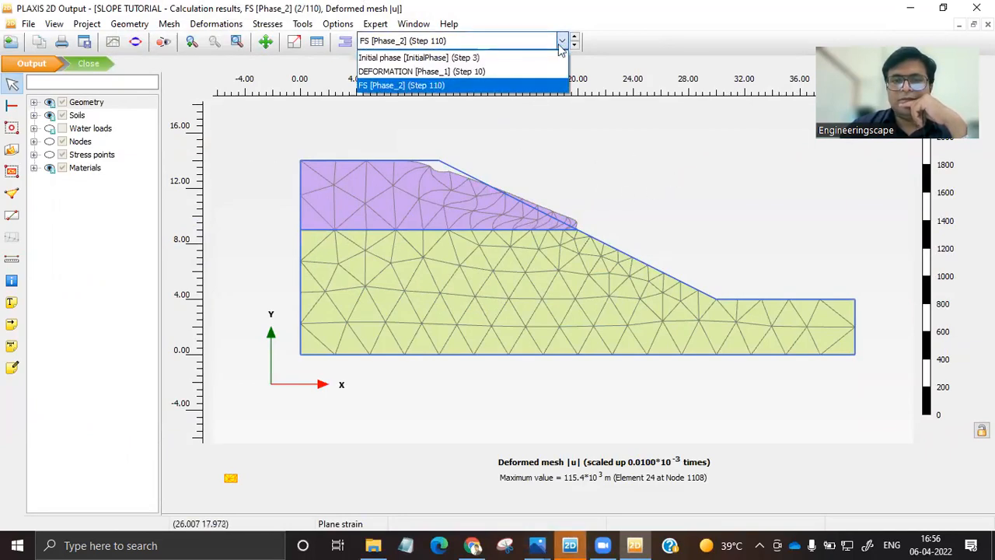
click(389, 86)
click(217, 24)
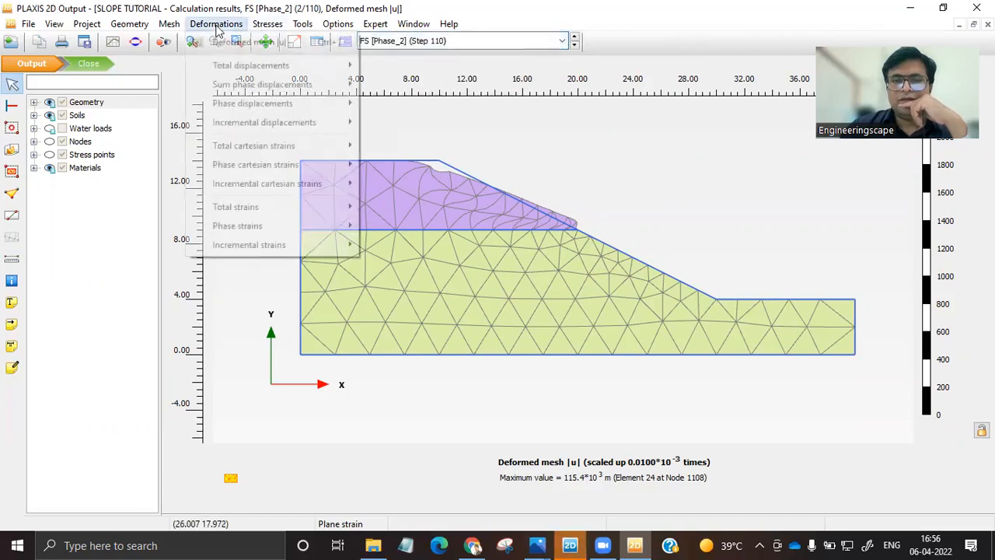
mouse_move(257, 66)
click(381, 63)
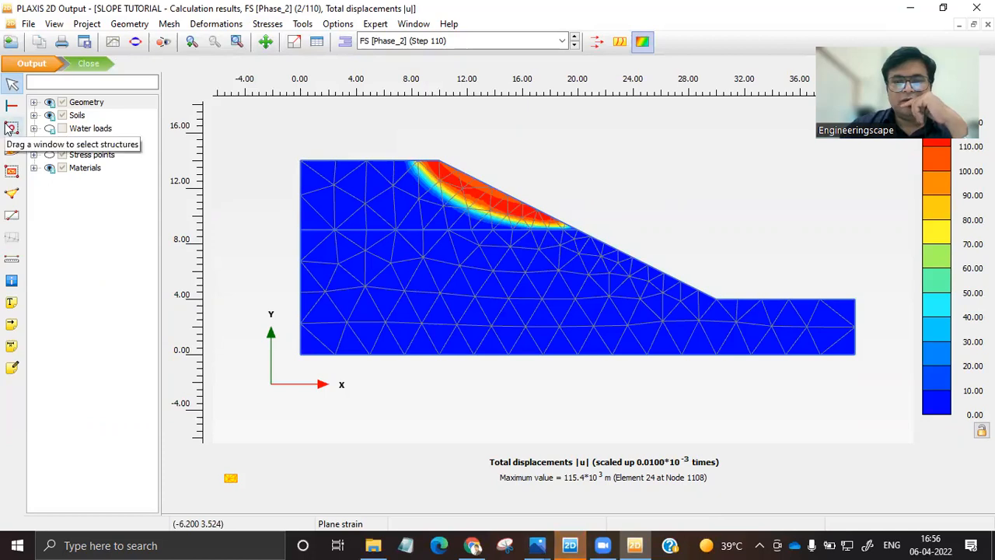
- Add a project-scope text annotation with the caption "FS = 1.325" in the empty area above the slope face
click(11, 304)
double_click(615, 167)
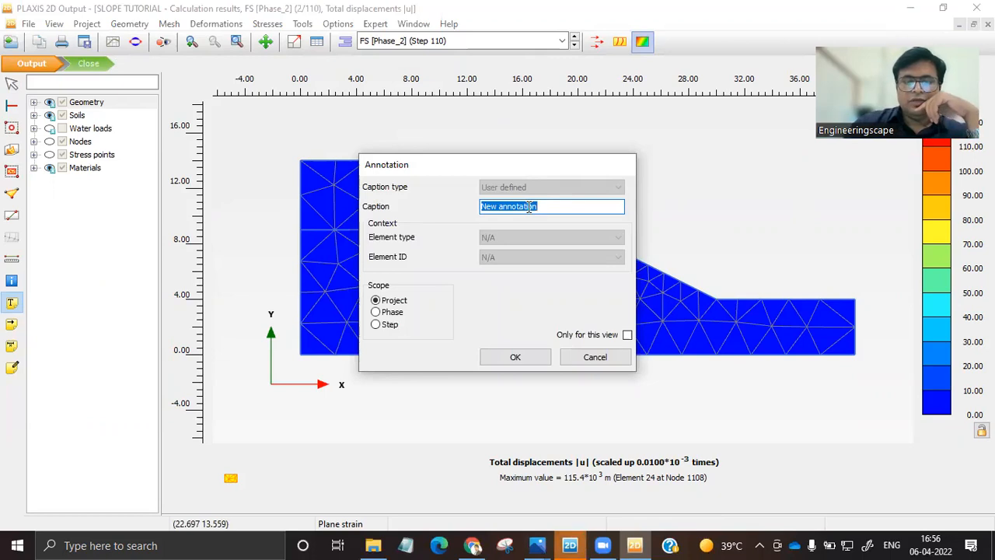
text(FS)
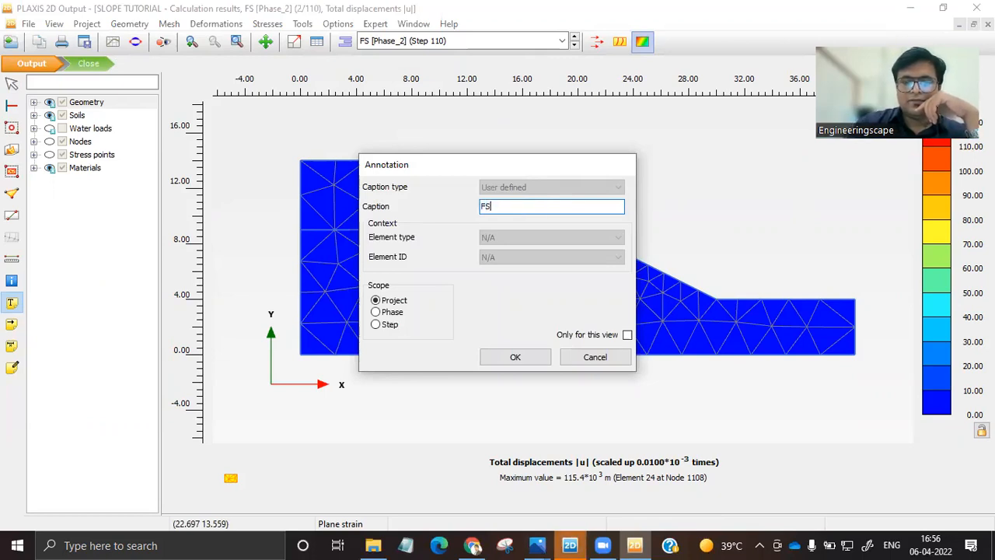
text( = 1.)
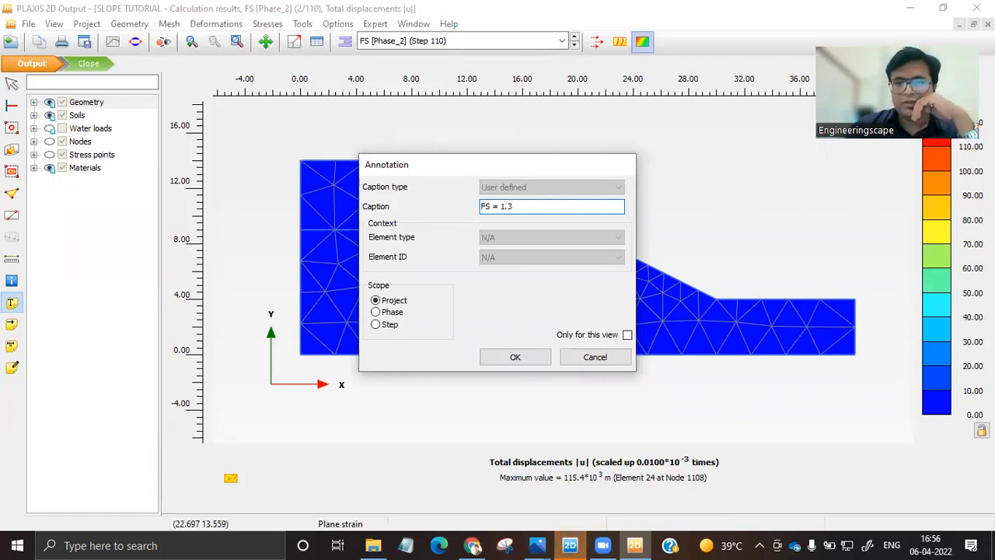
text(325)
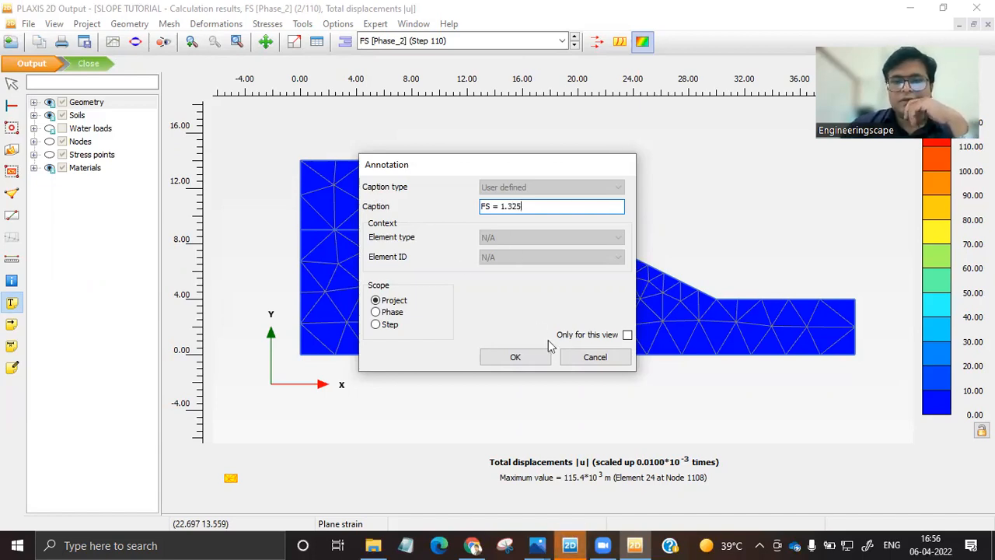
click(531, 360)
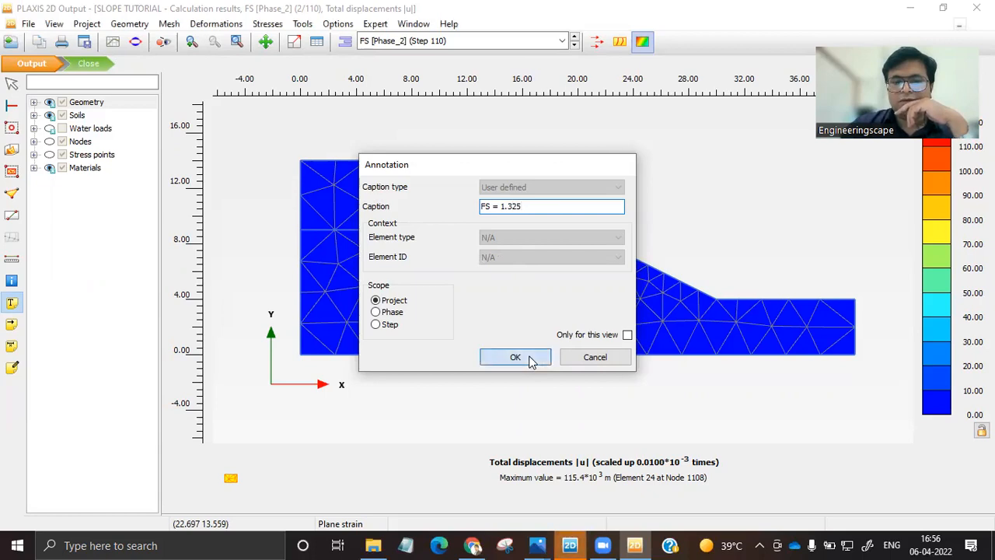